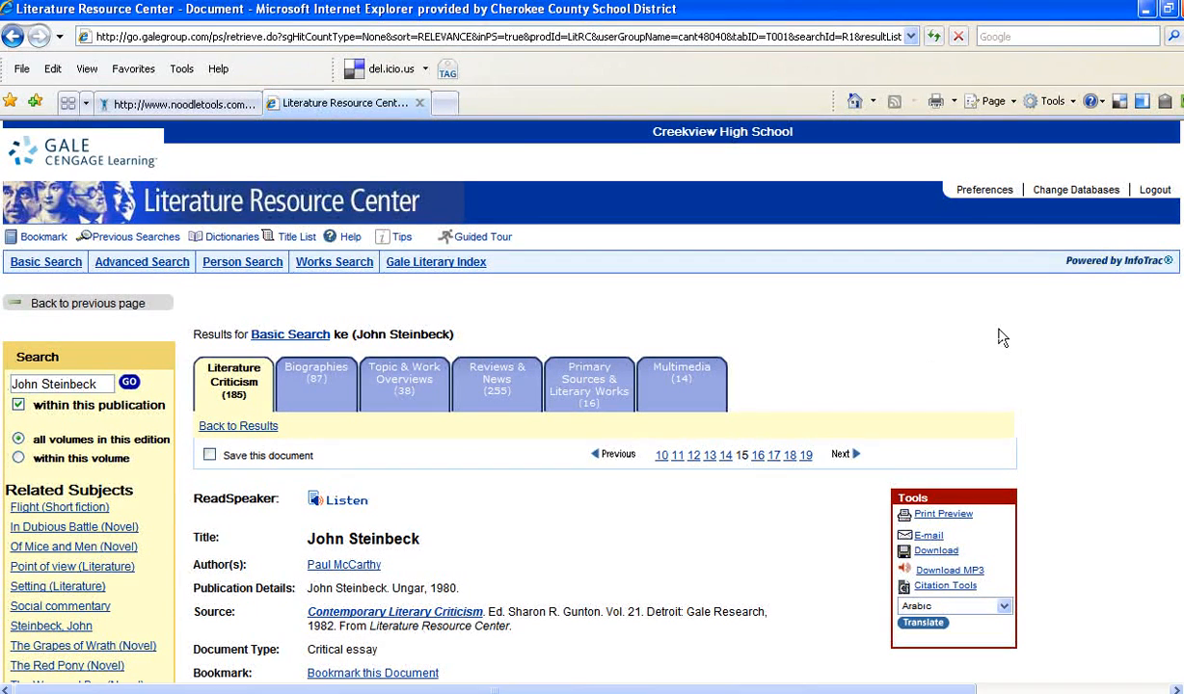
- Review the John Steinbeck article's source details and start a new Online Database citation in the NoodleBib Works Cited list
scroll(1004, 336, up, 1)
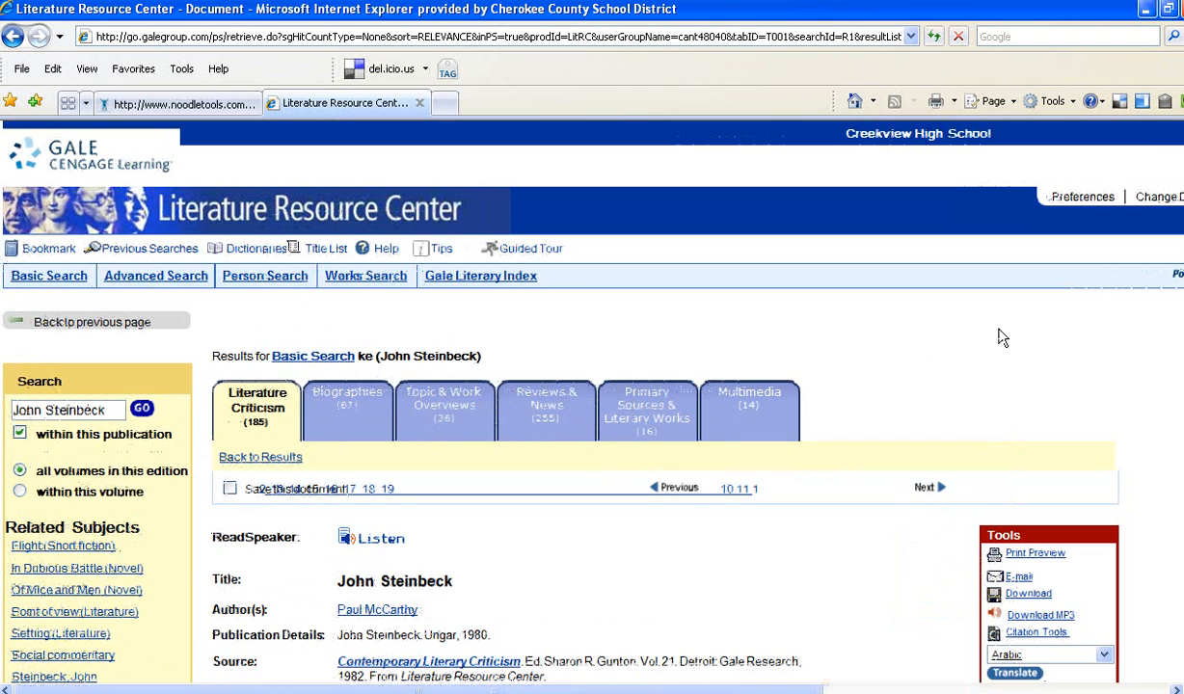
scroll(1004, 336, up, 1)
scroll(1004, 337, up, 2)
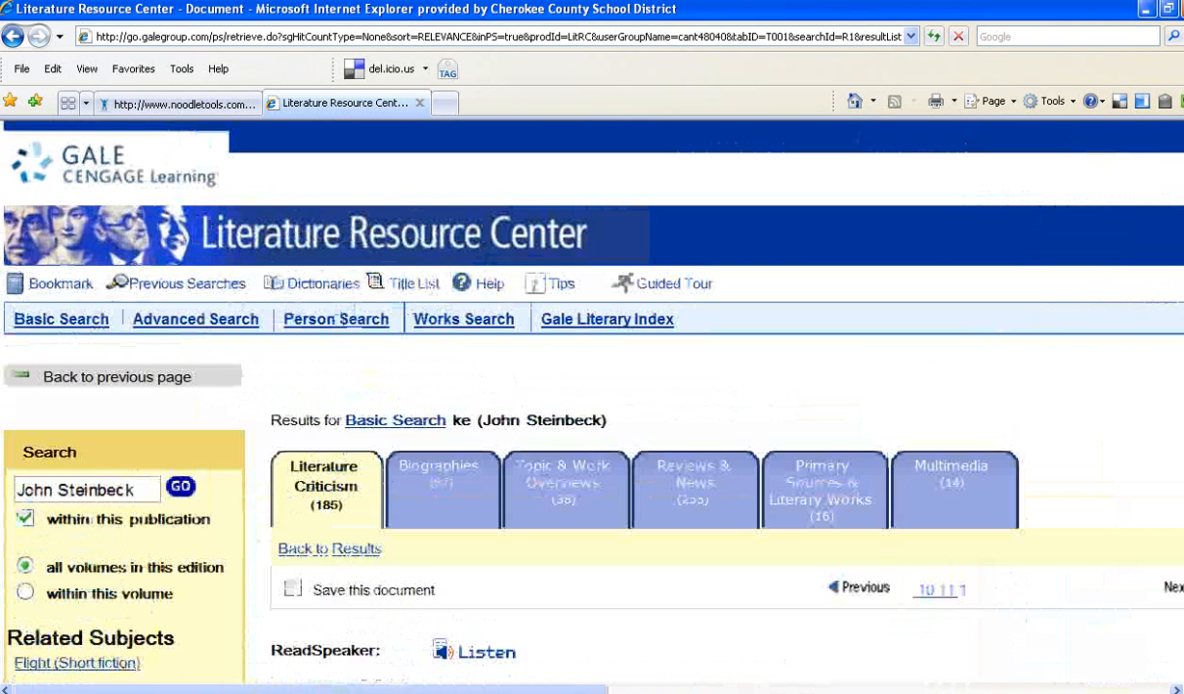
scroll(593, 405, down, 1)
scroll(592, 405, down, 5)
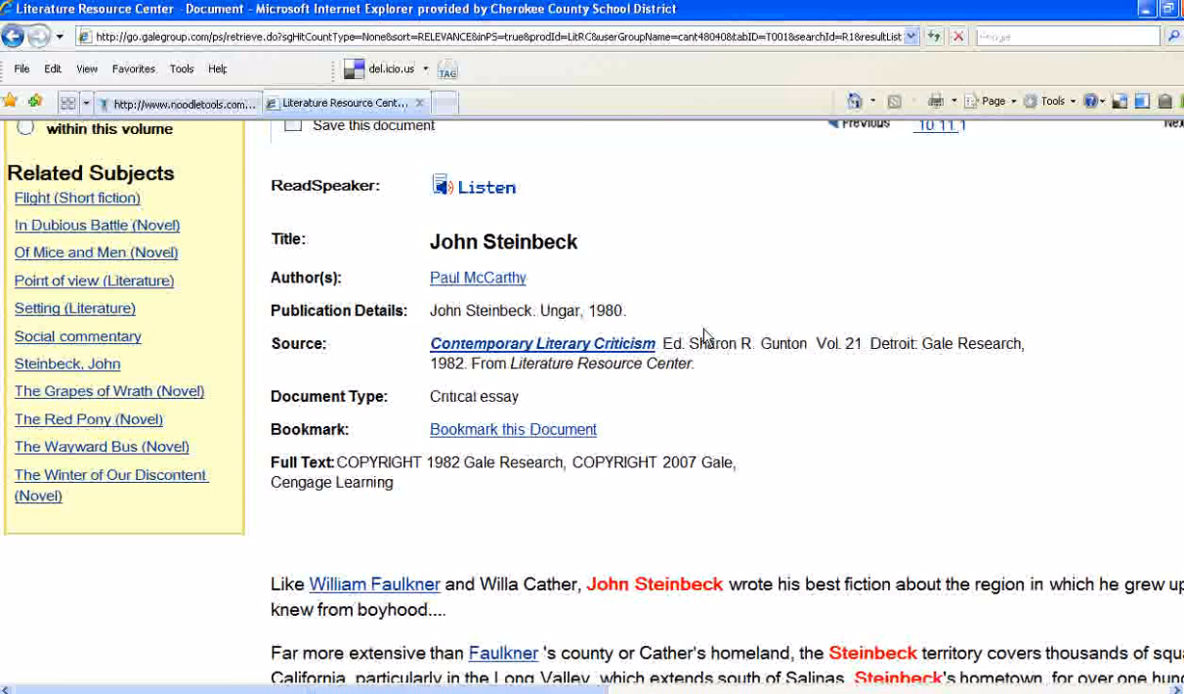
click(211, 113)
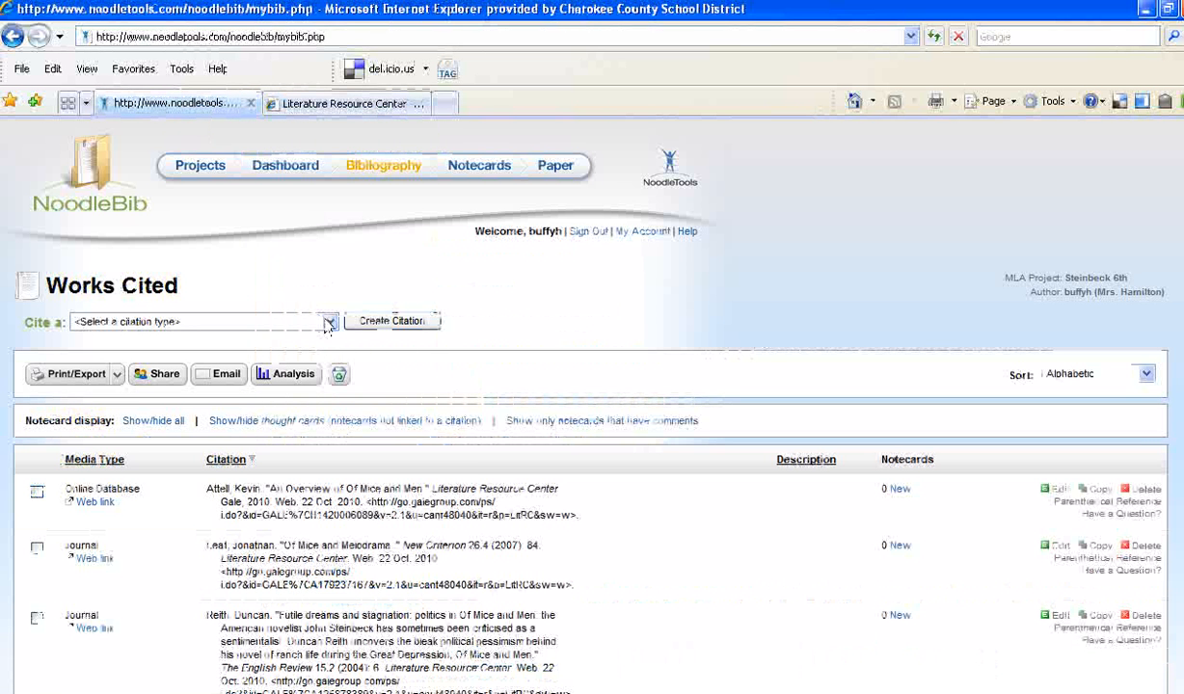
scroll(326, 326, up, 1)
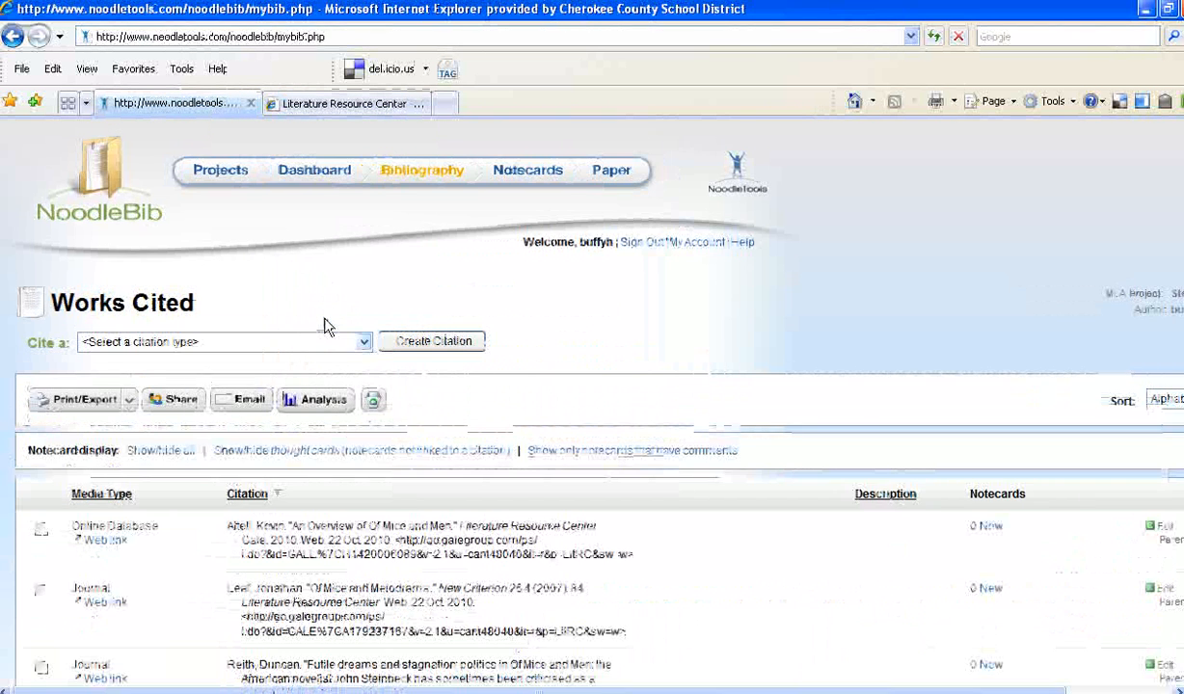
click(364, 341)
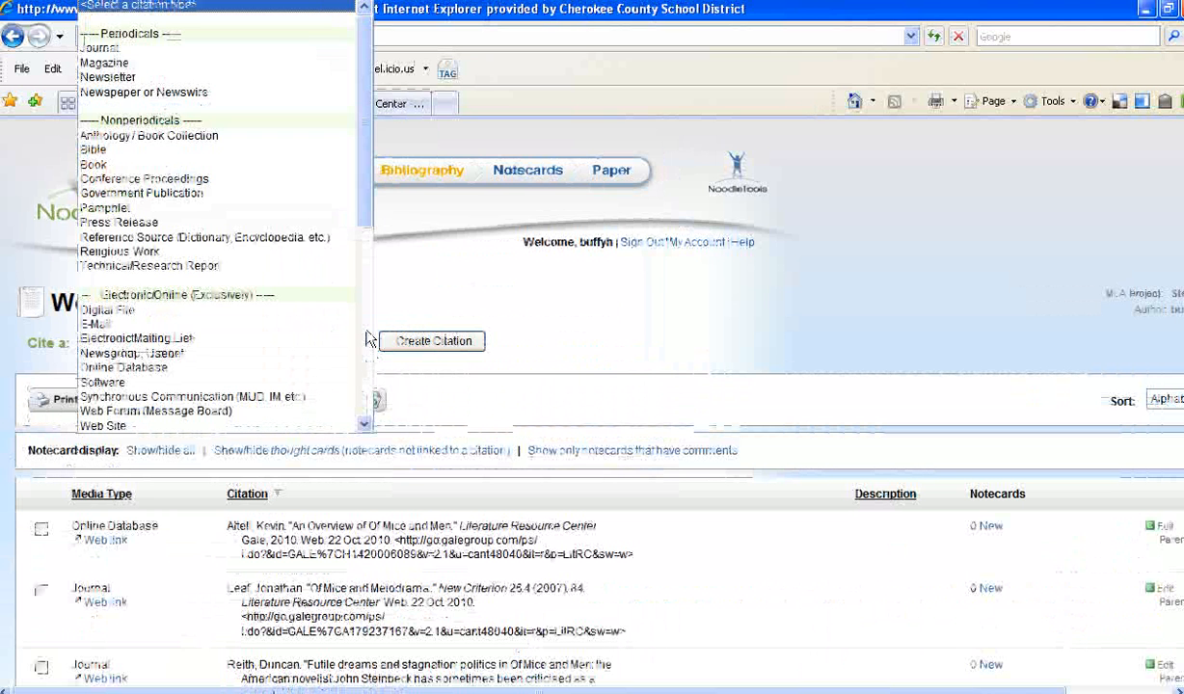
drag(362, 198, 362, 227)
click(171, 326)
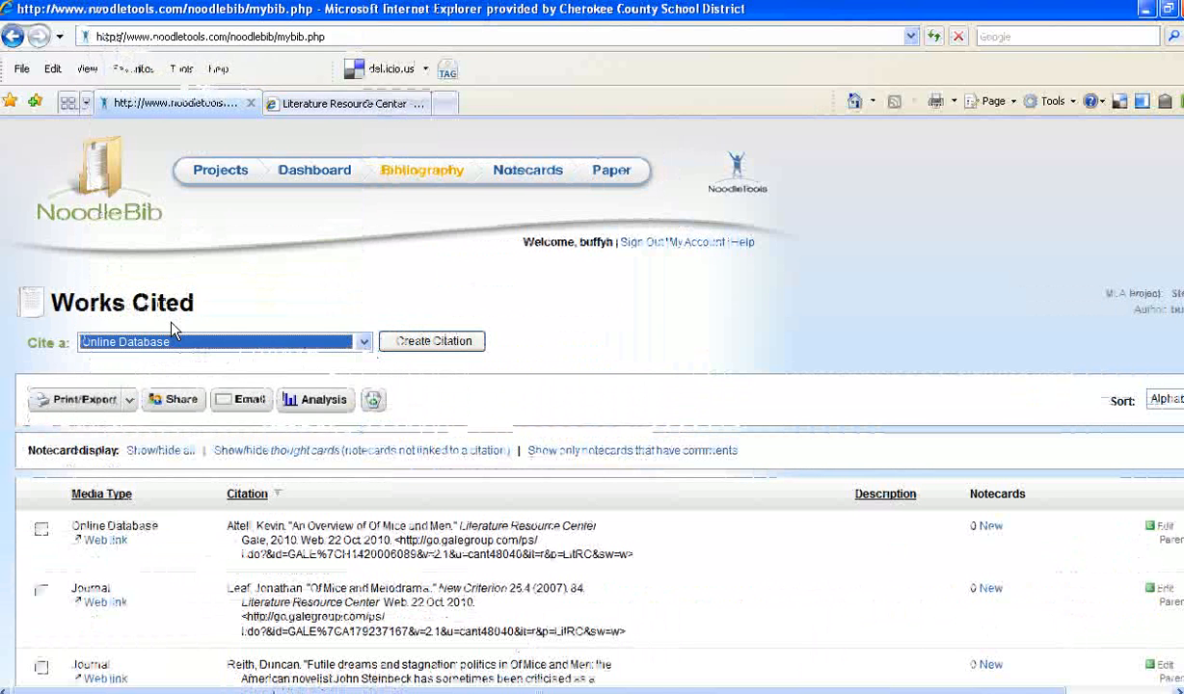
click(417, 345)
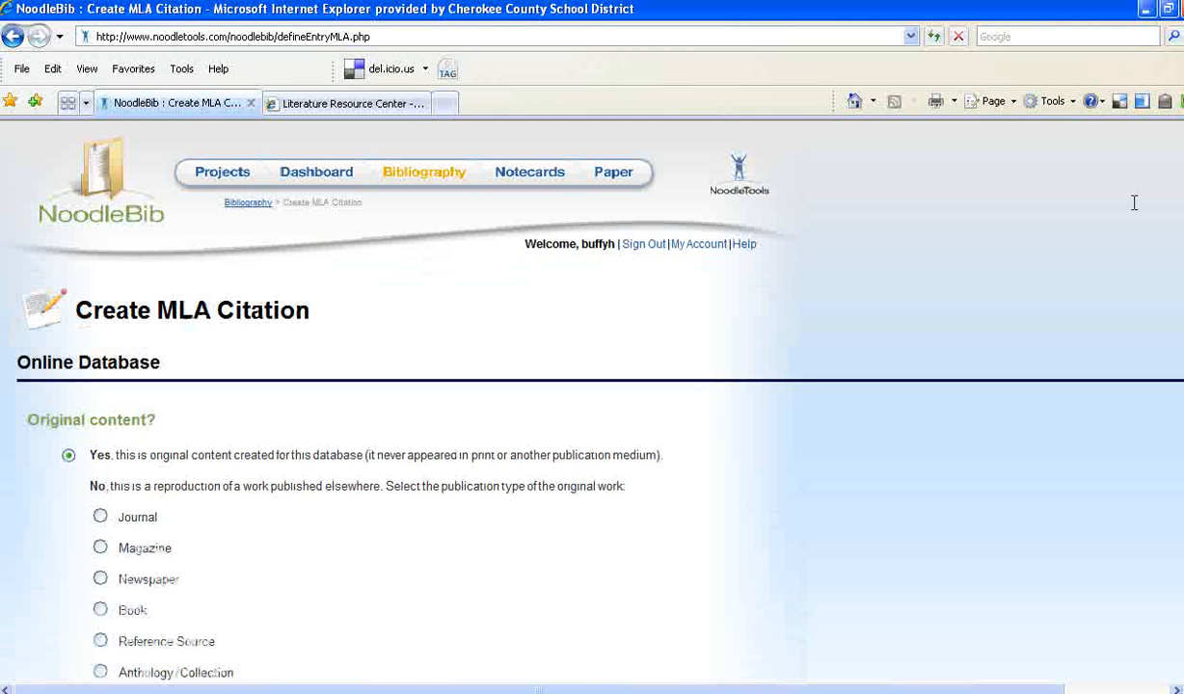
- Check the article's source details and set the original publication type to Reference Source, continuing to the source questions
scroll(579, 405, down, 2)
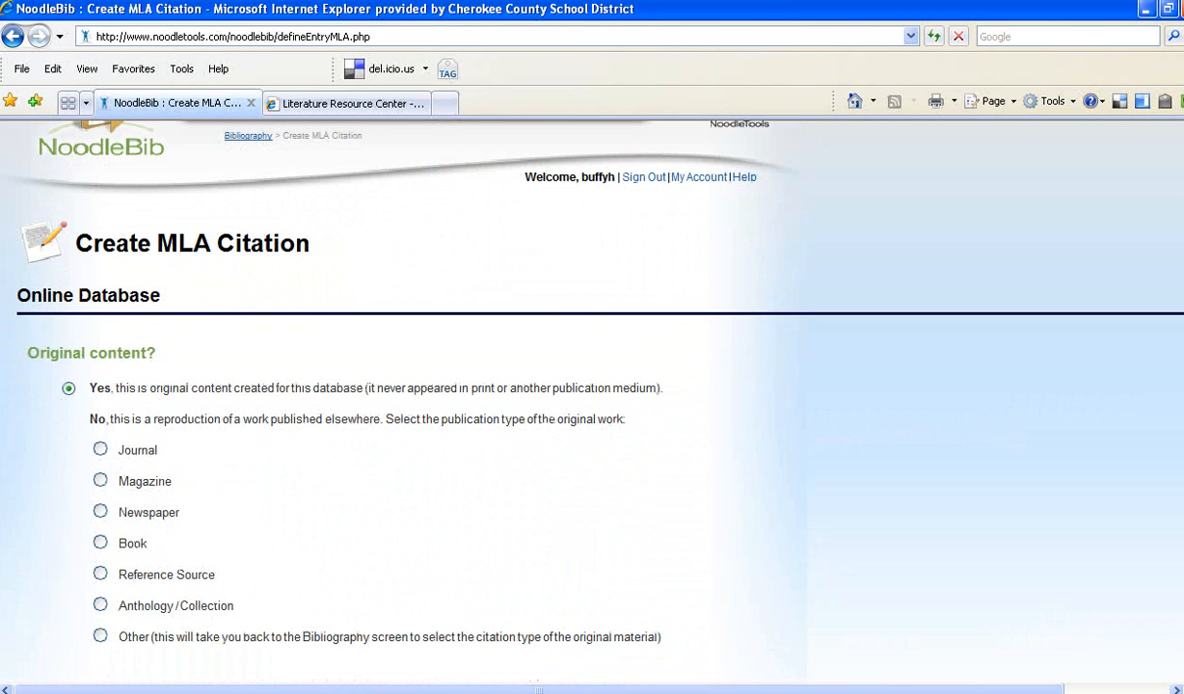
click(298, 106)
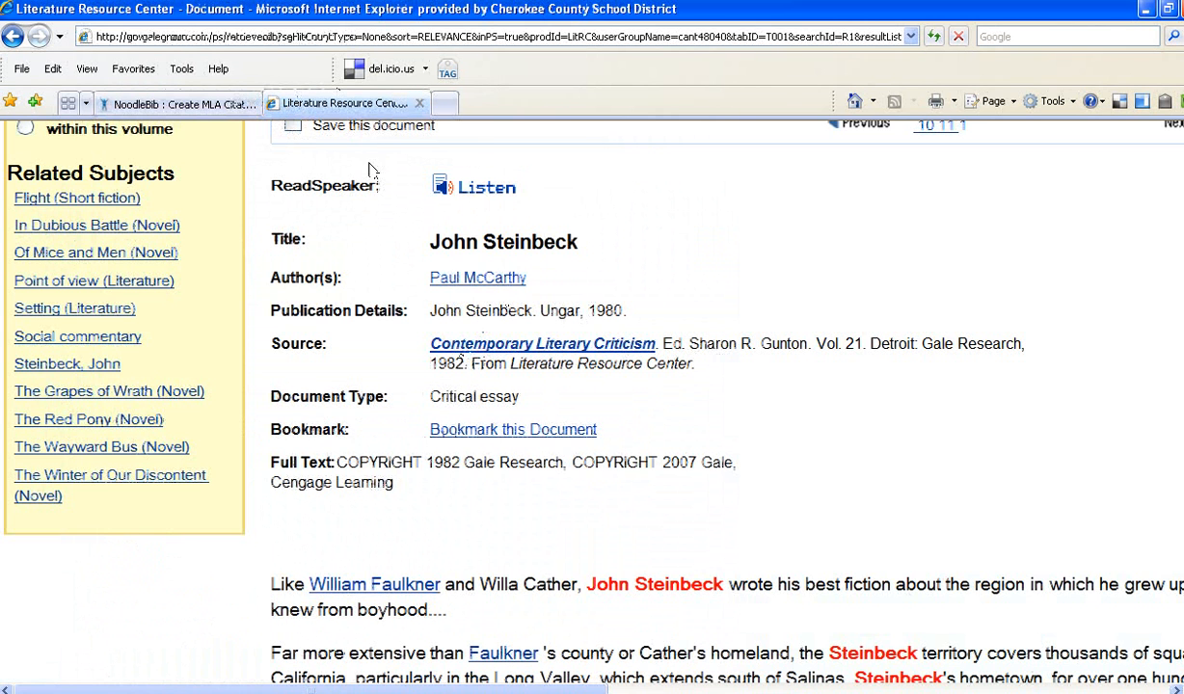
click(193, 103)
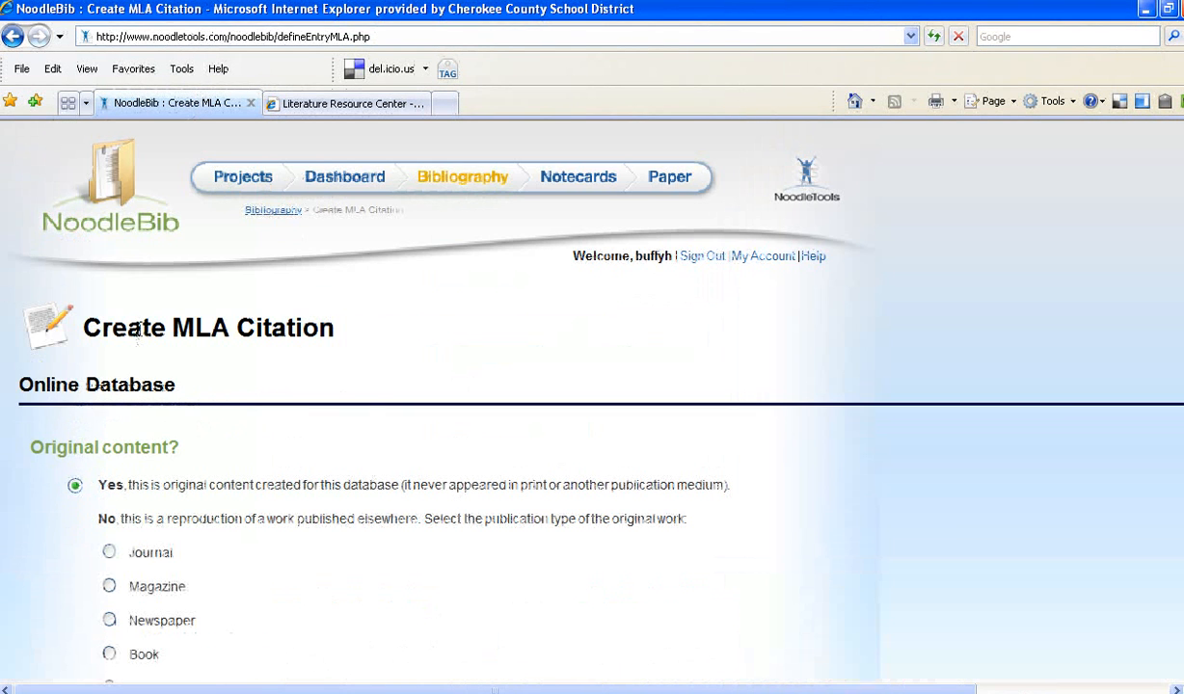
scroll(592, 405, down, 2)
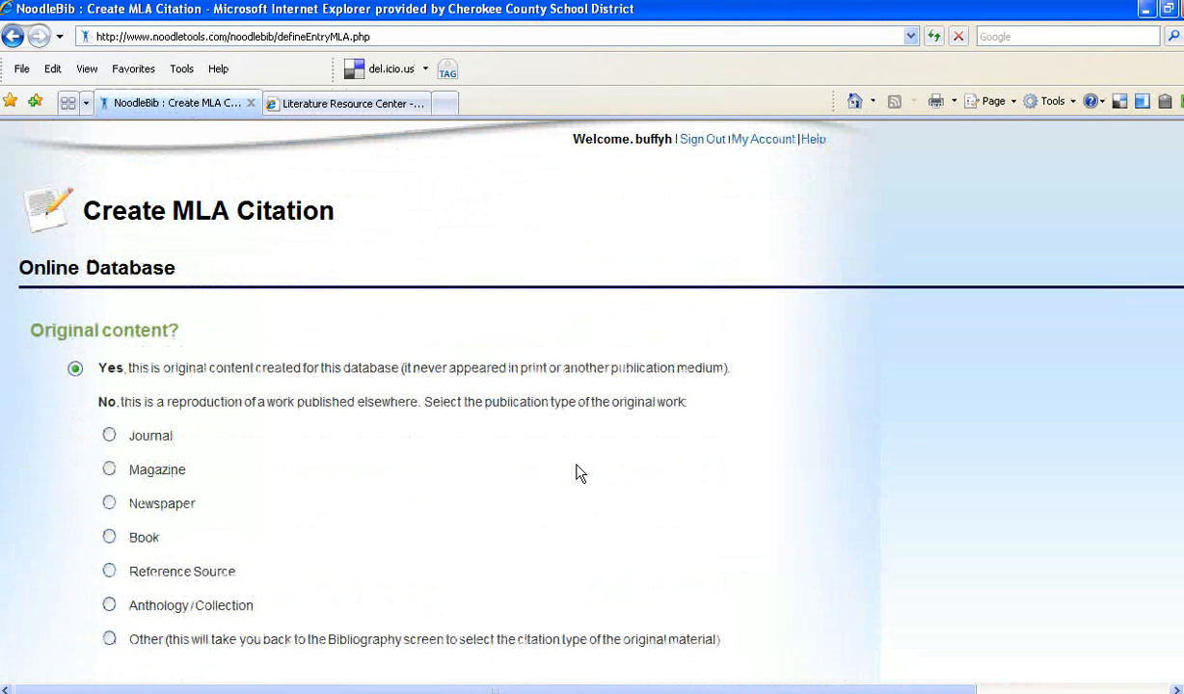
click(110, 574)
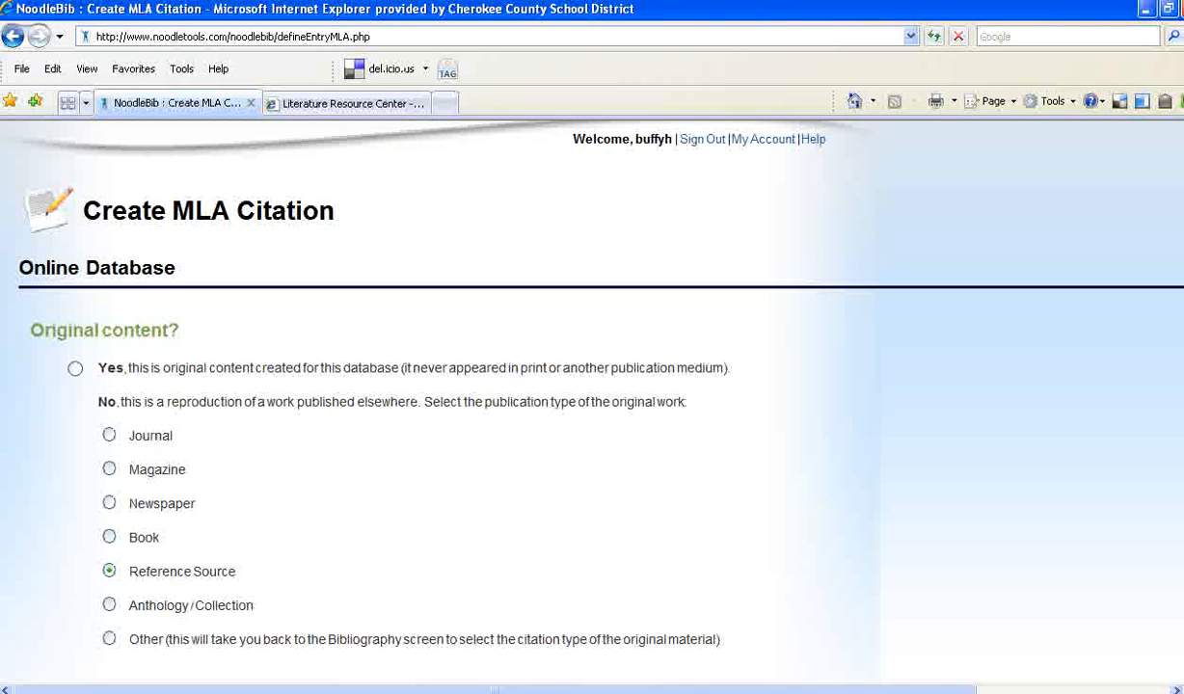
scroll(962, 524, down, 3)
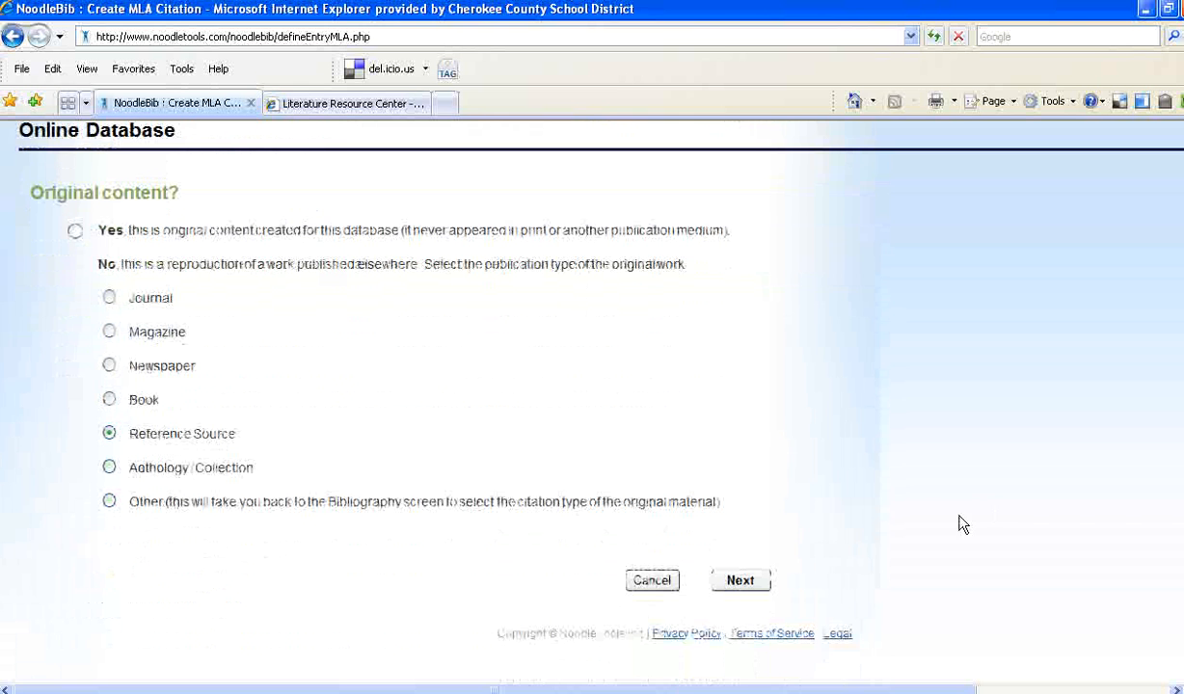
click(741, 582)
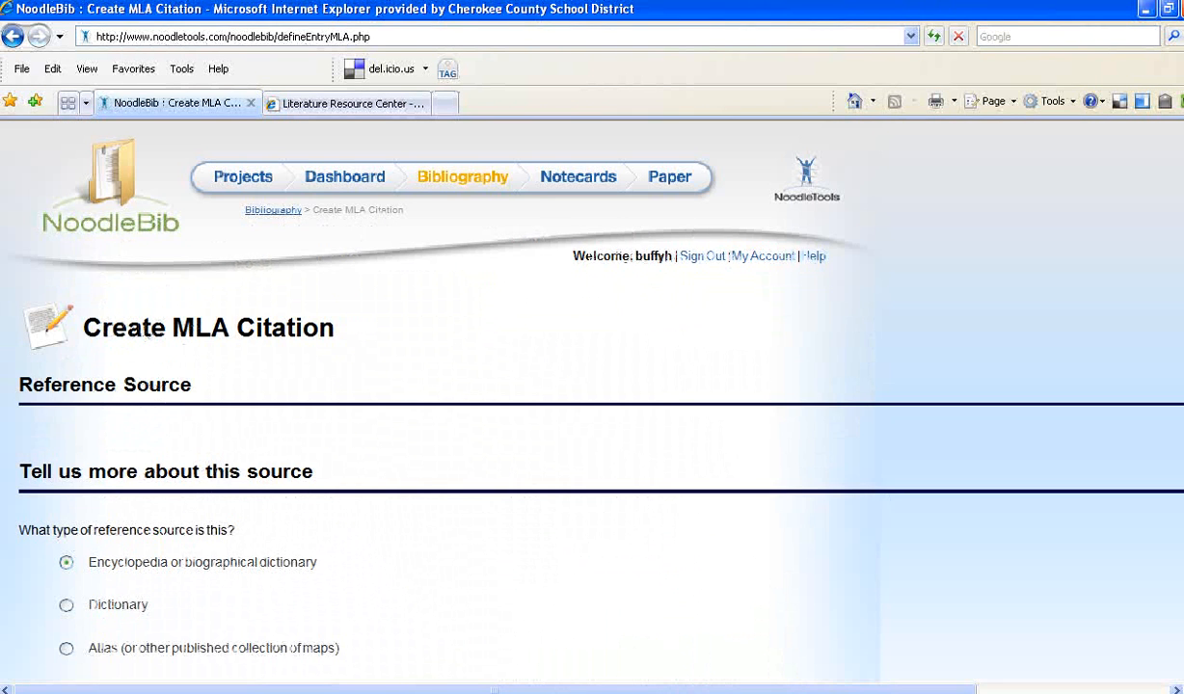
- State that the online material is duplicated from a printed work with publication details provided, and continue to the citation form
scroll(592, 405, down, 5)
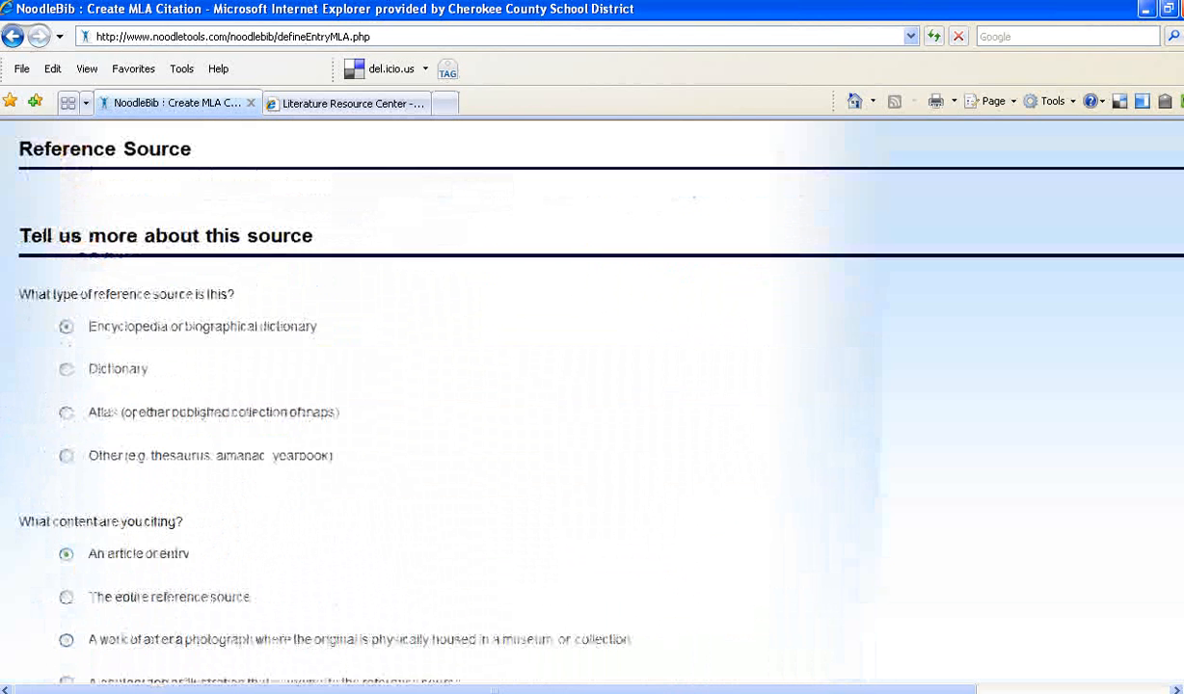
scroll(592, 405, down, 2)
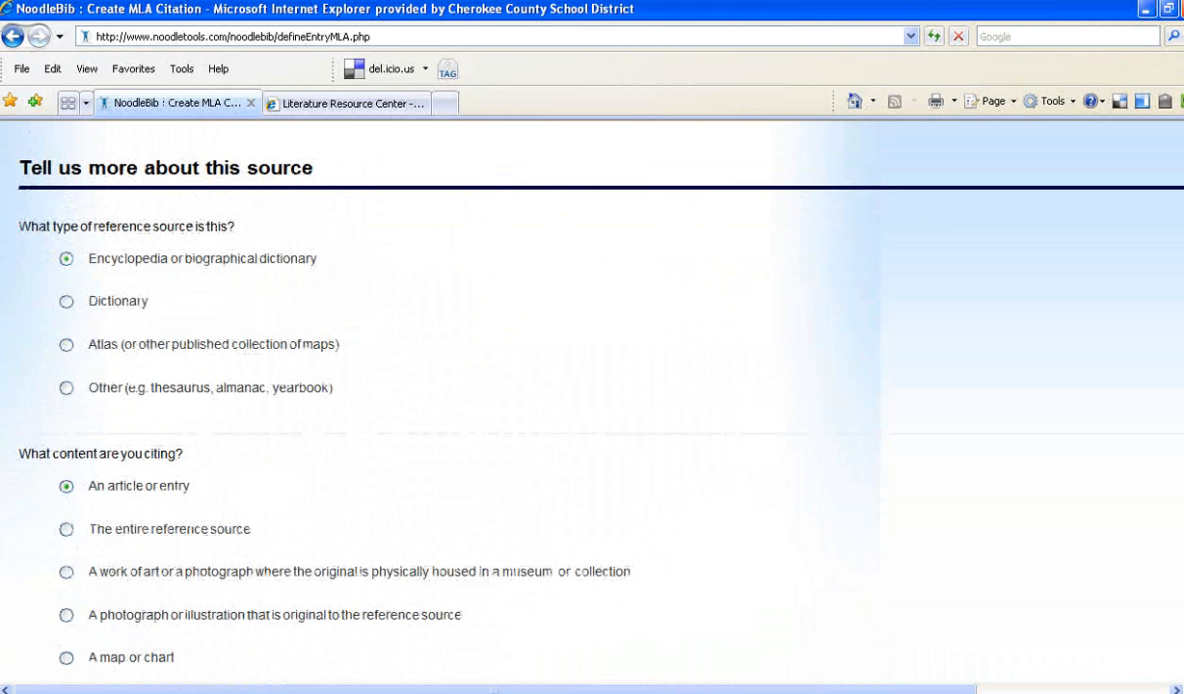
scroll(592, 405, down, 4)
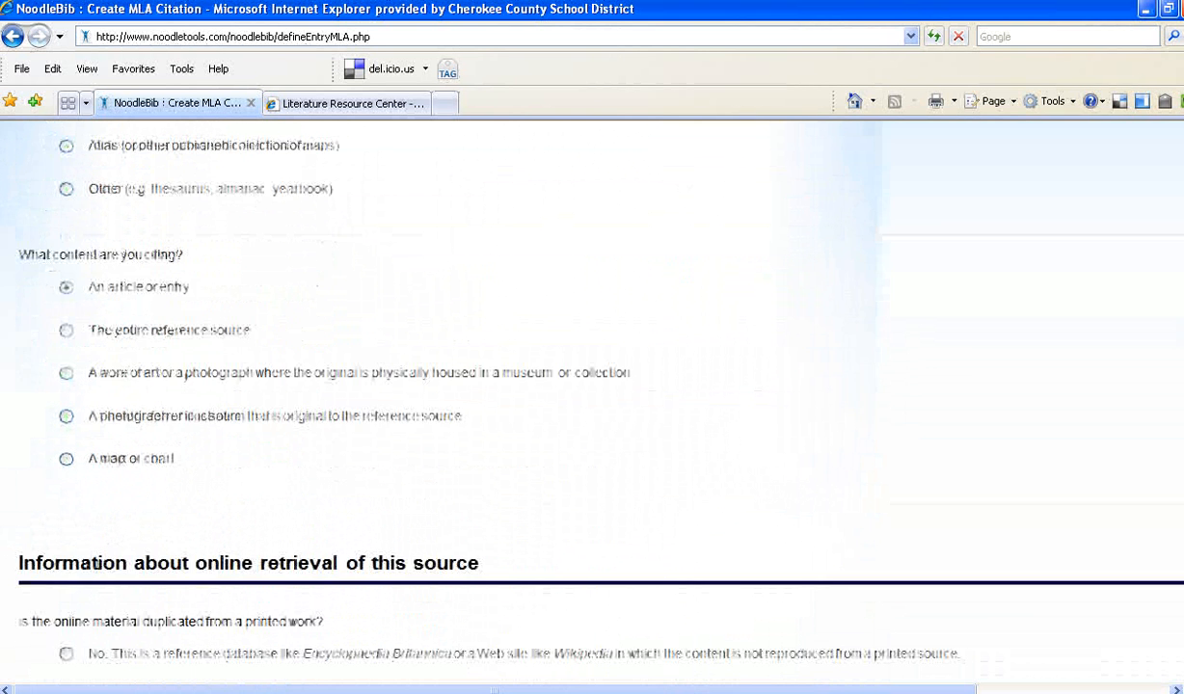
scroll(576, 386, down, 1)
scroll(592, 405, down, 2)
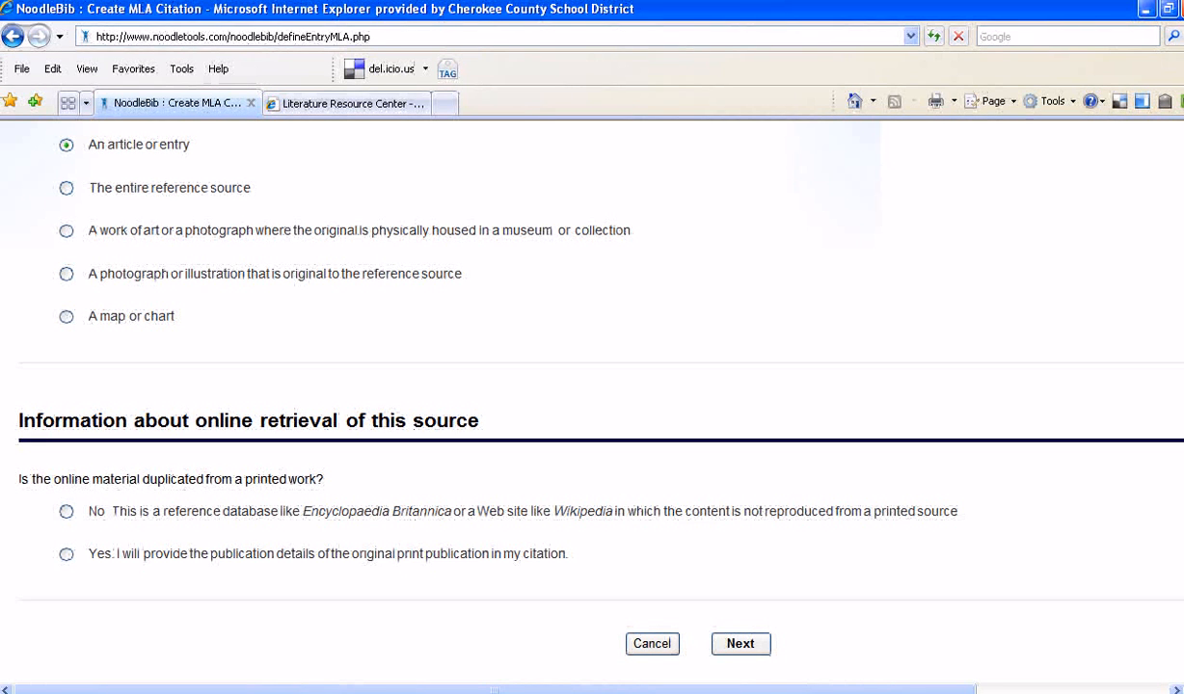
click(67, 561)
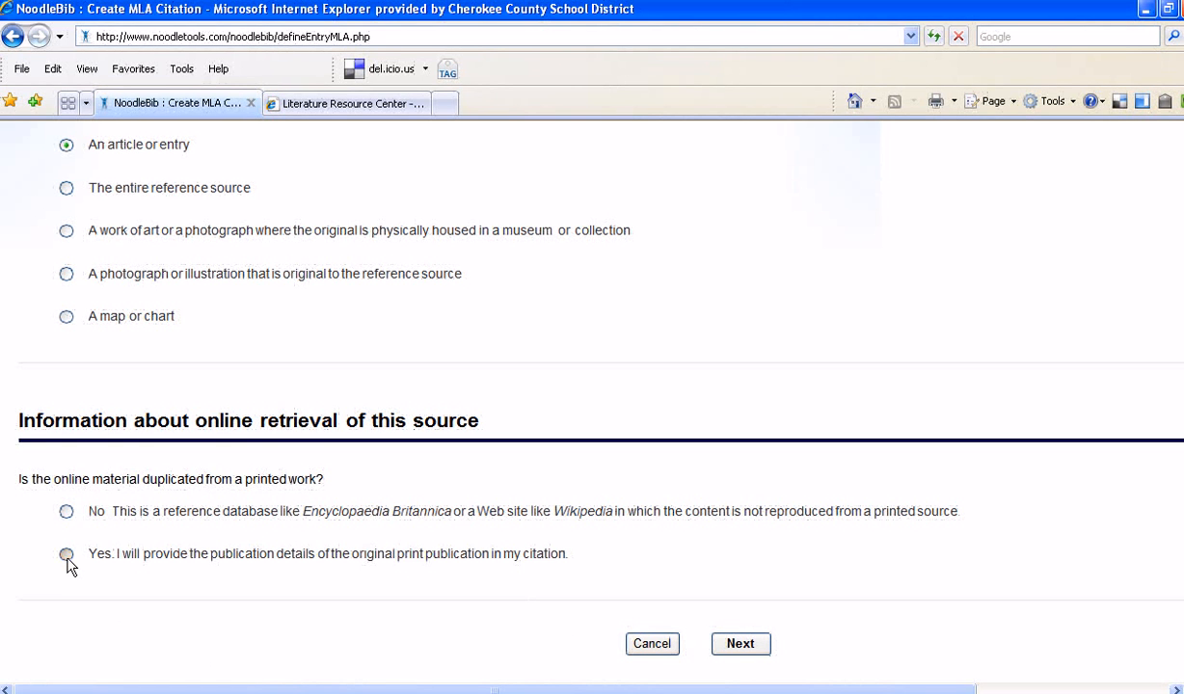
click(735, 647)
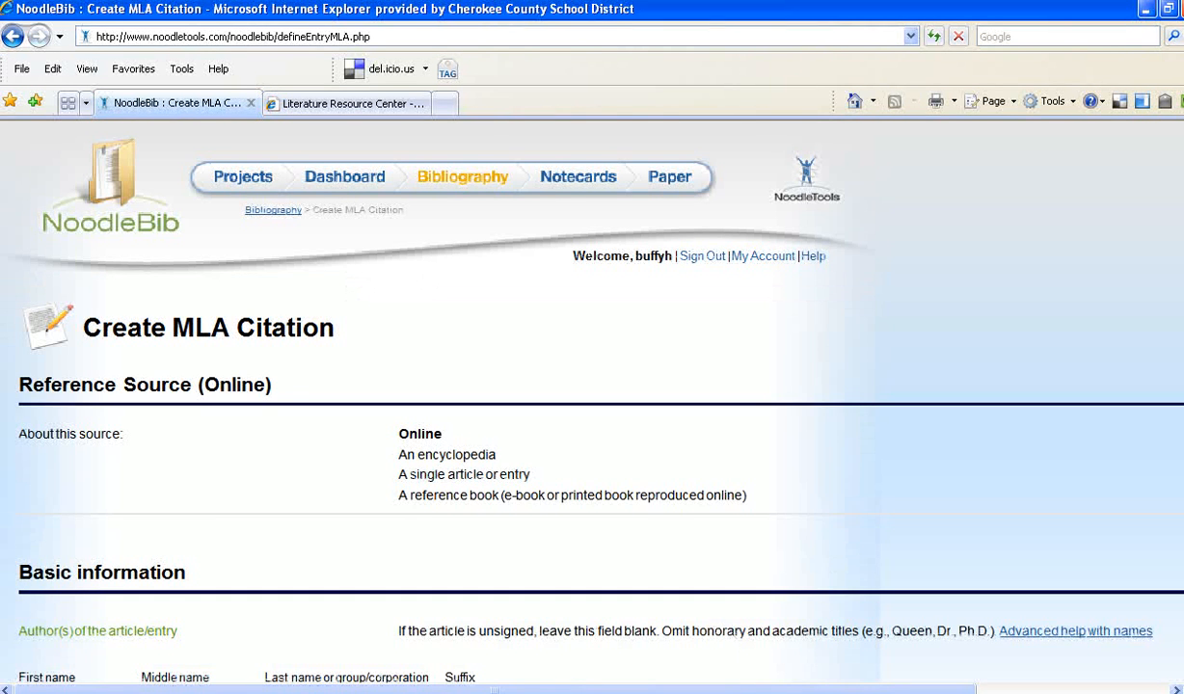
- Copy the author's full name from the Literature Resource Center article into the citation's author first name field
scroll(592, 405, down, 3)
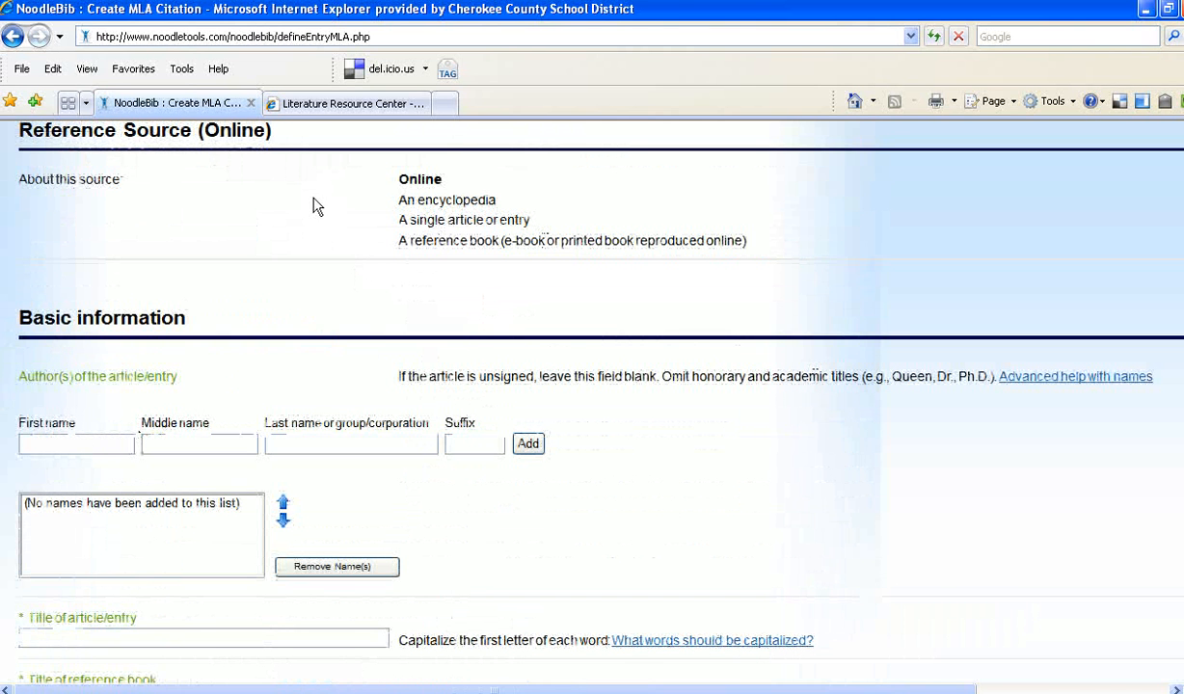
click(325, 106)
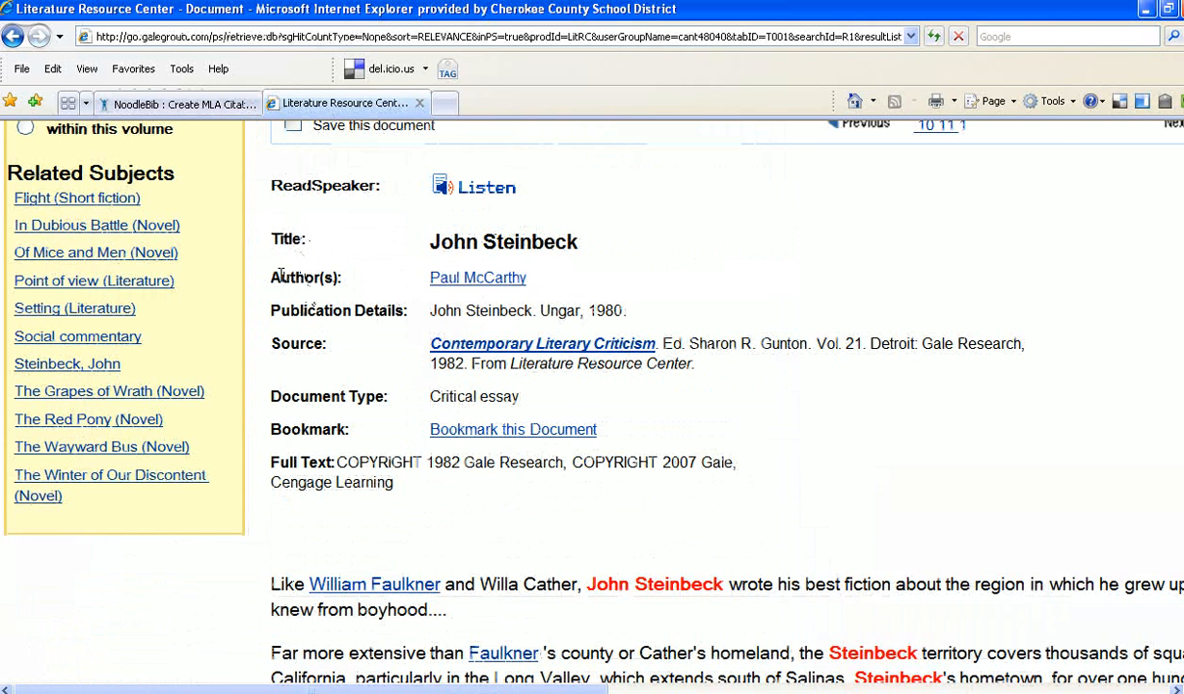
drag(536, 278, 441, 287)
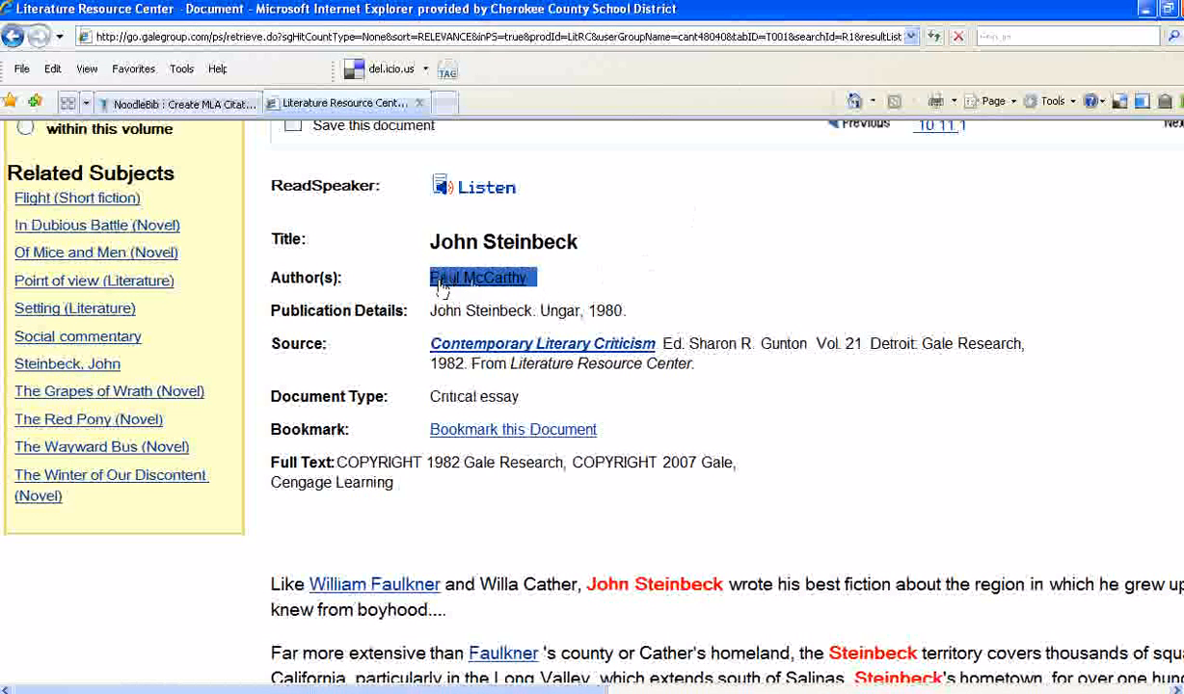
click(225, 114)
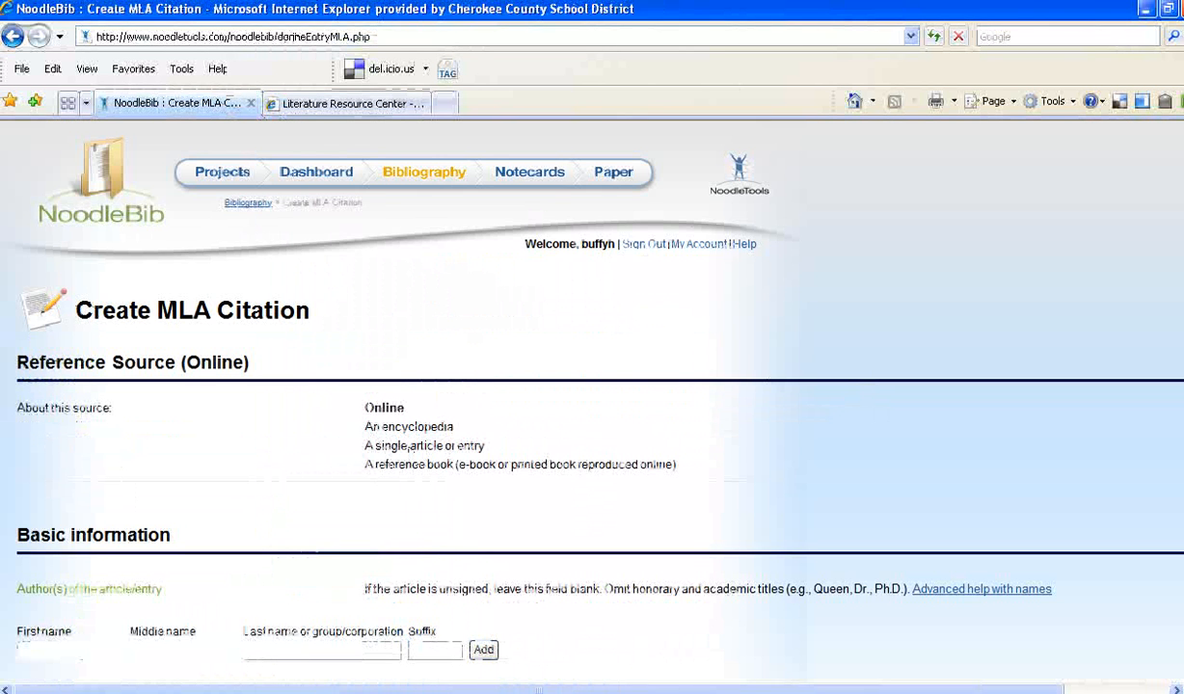
scroll(409, 447, down, 3)
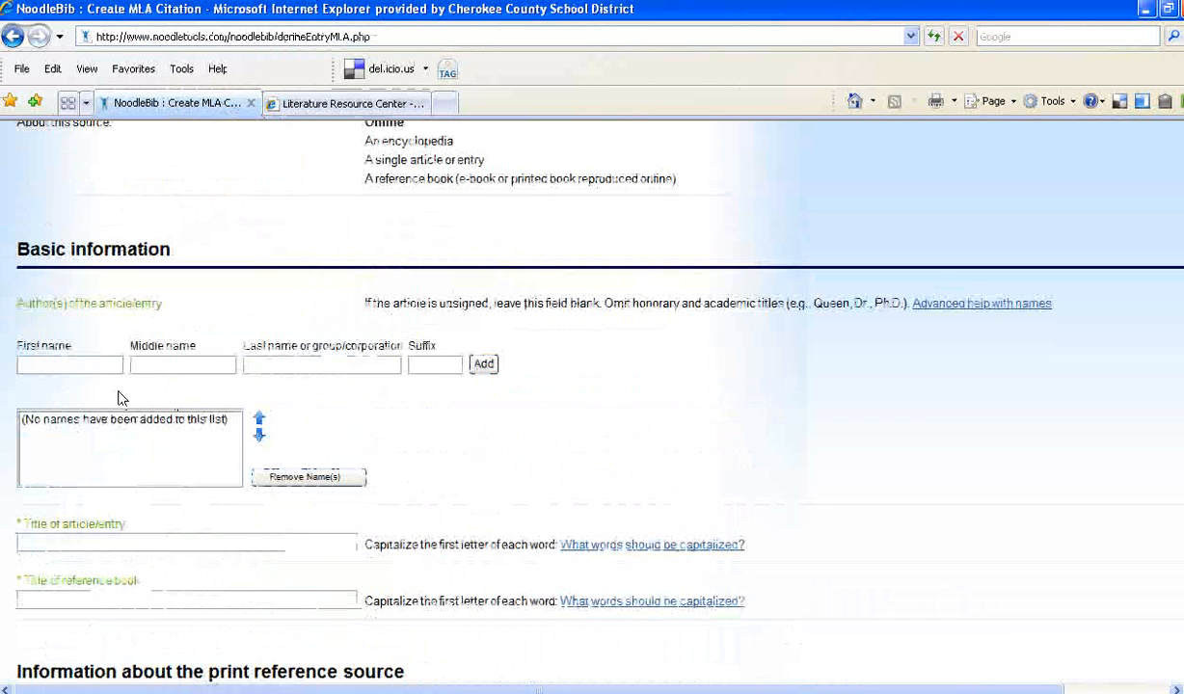
click(69, 370)
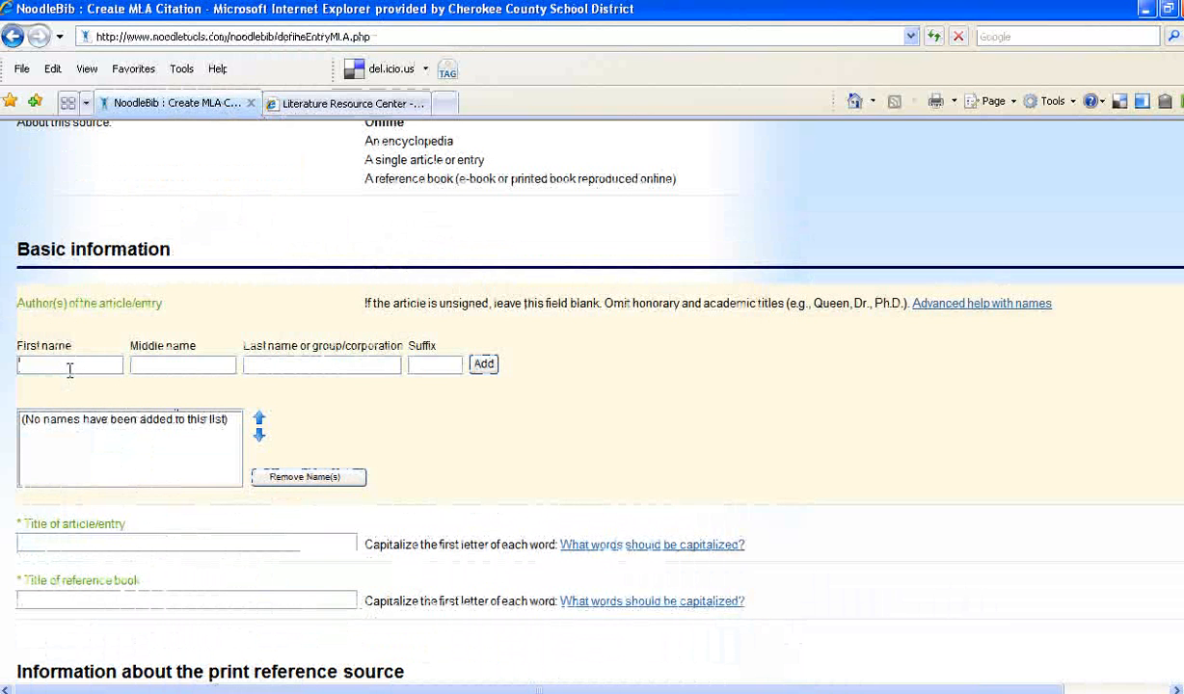
text(Paul McCarthy)
- Move the surname from the first name field to the last name field and add the author to the citation
drag(38, 366, 98, 367)
key(ctrl+c)
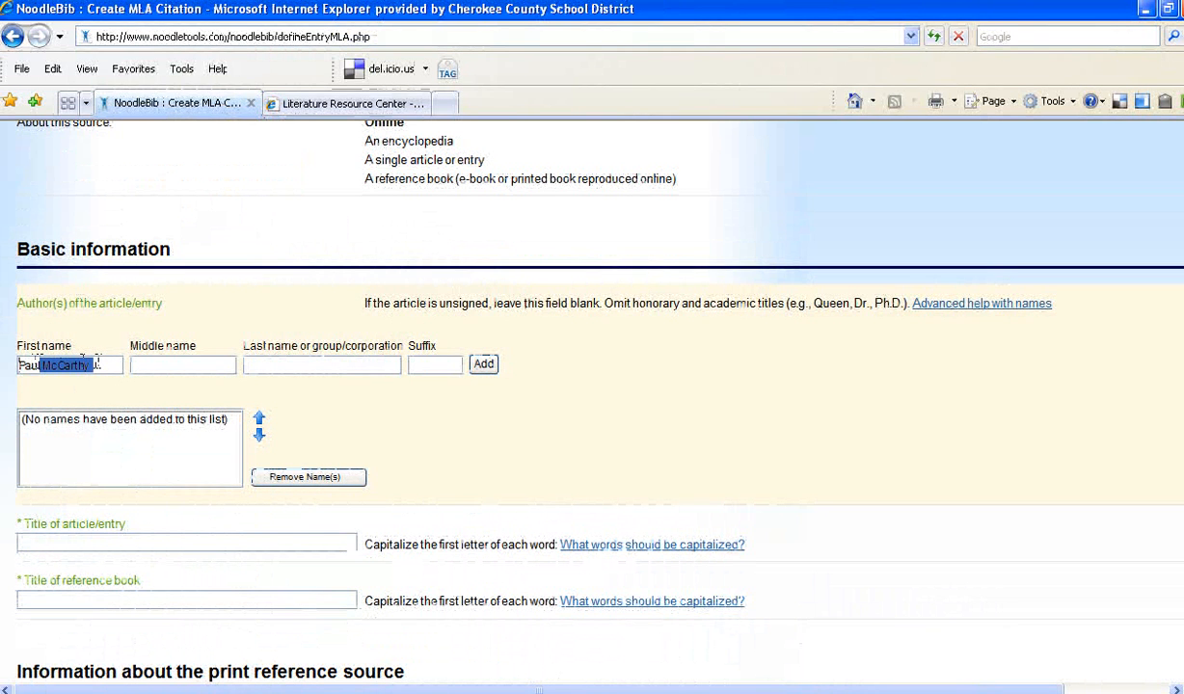
right_click(87, 369)
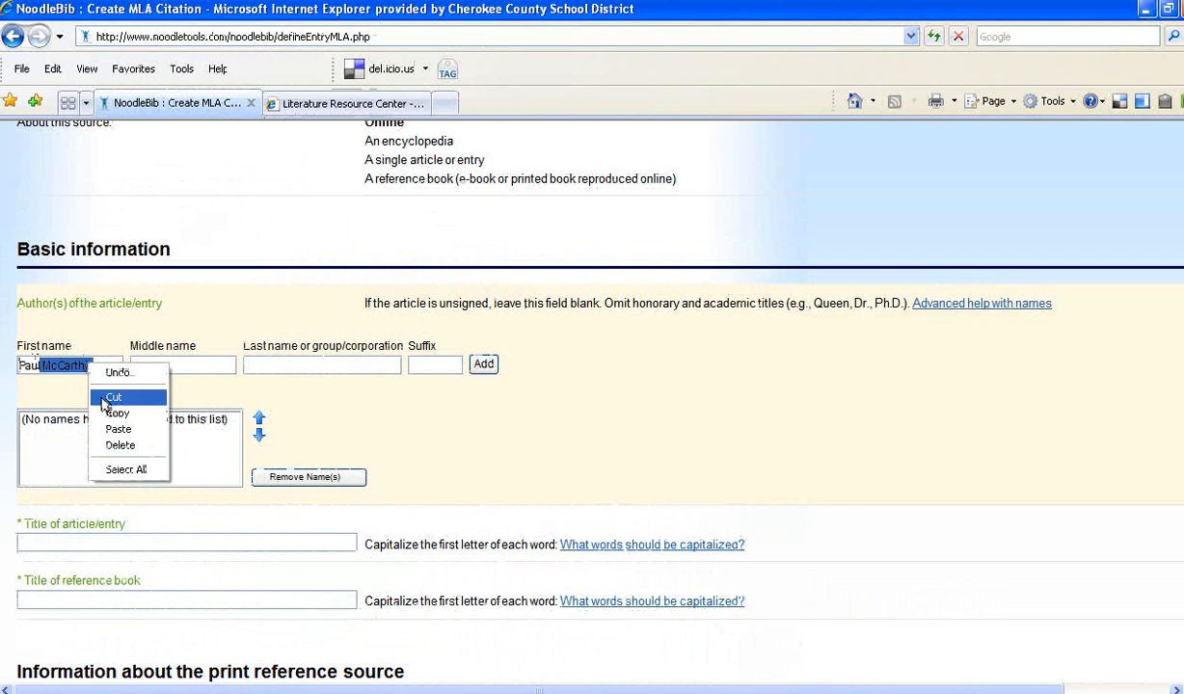
click(116, 394)
click(276, 366)
key(ctrl+v)
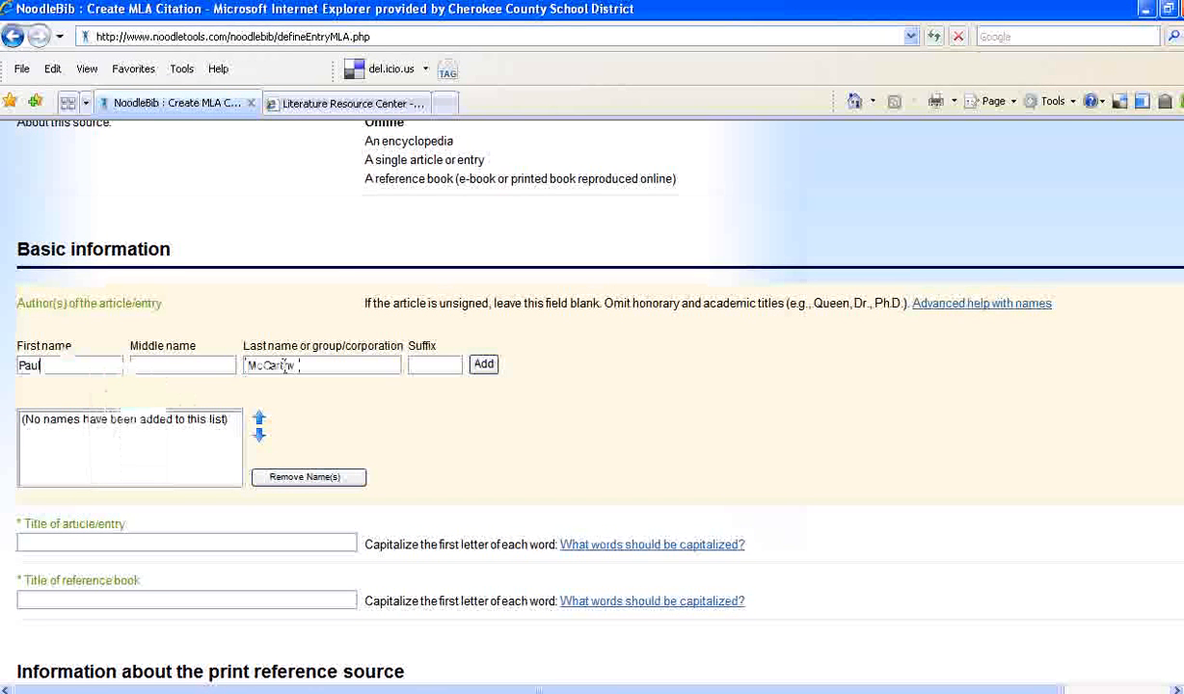
click(487, 367)
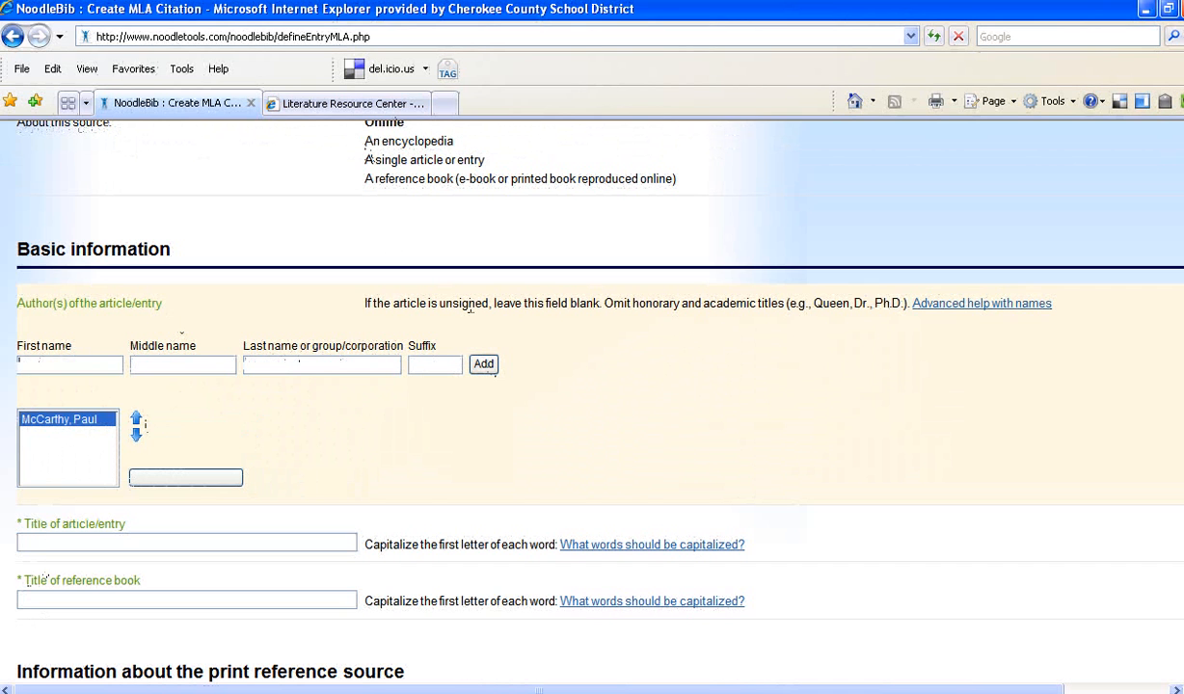
- Copy the article title "John Steinbeck" from the Literature Resource Center page into the citation's article/entry title field
click(340, 103)
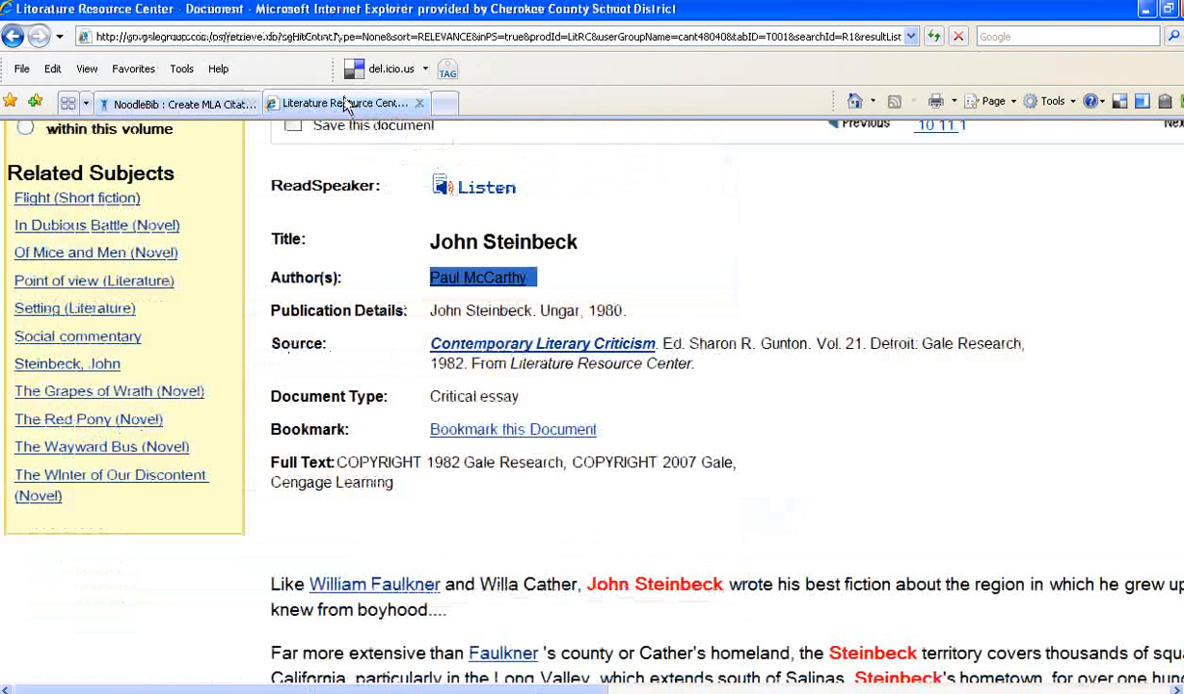
click(582, 236)
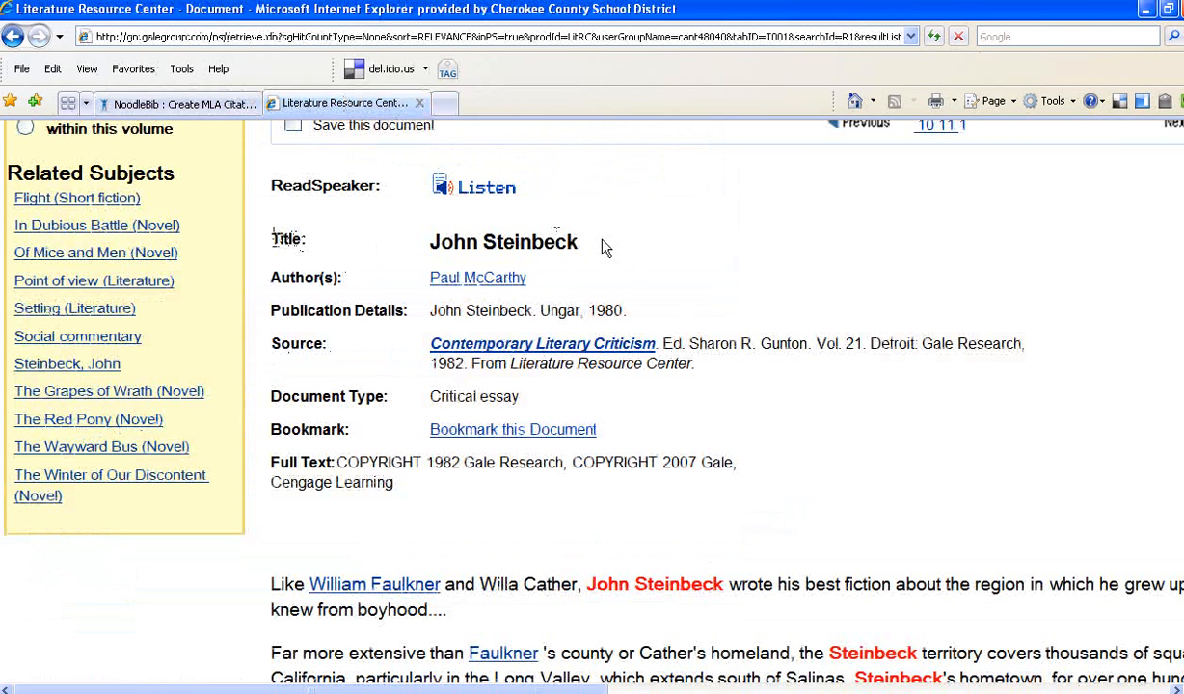
drag(604, 246, 437, 250)
key(ctrl+c)
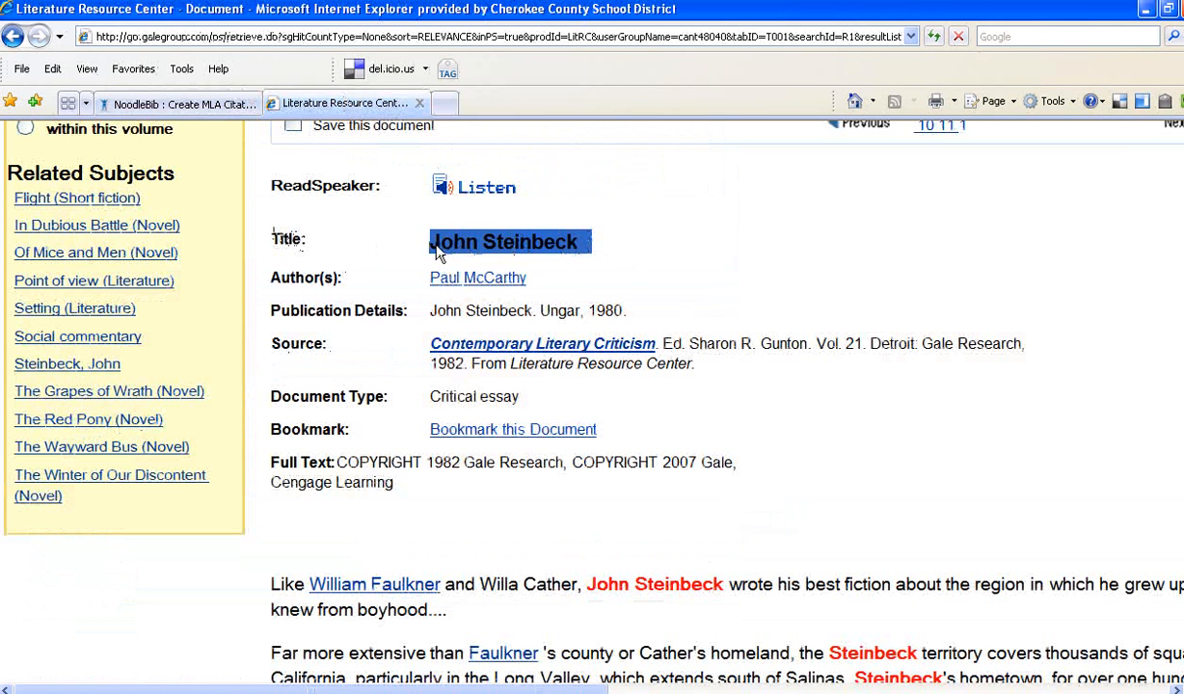
click(183, 103)
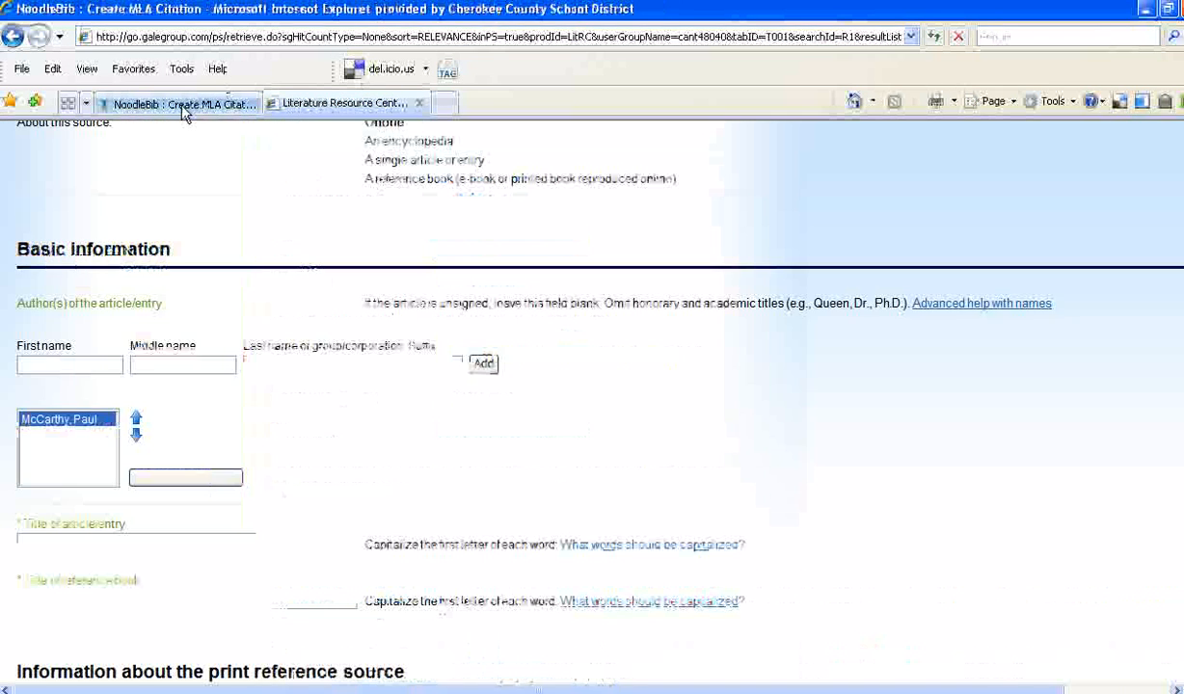
click(62, 540)
key(ctrl+v)
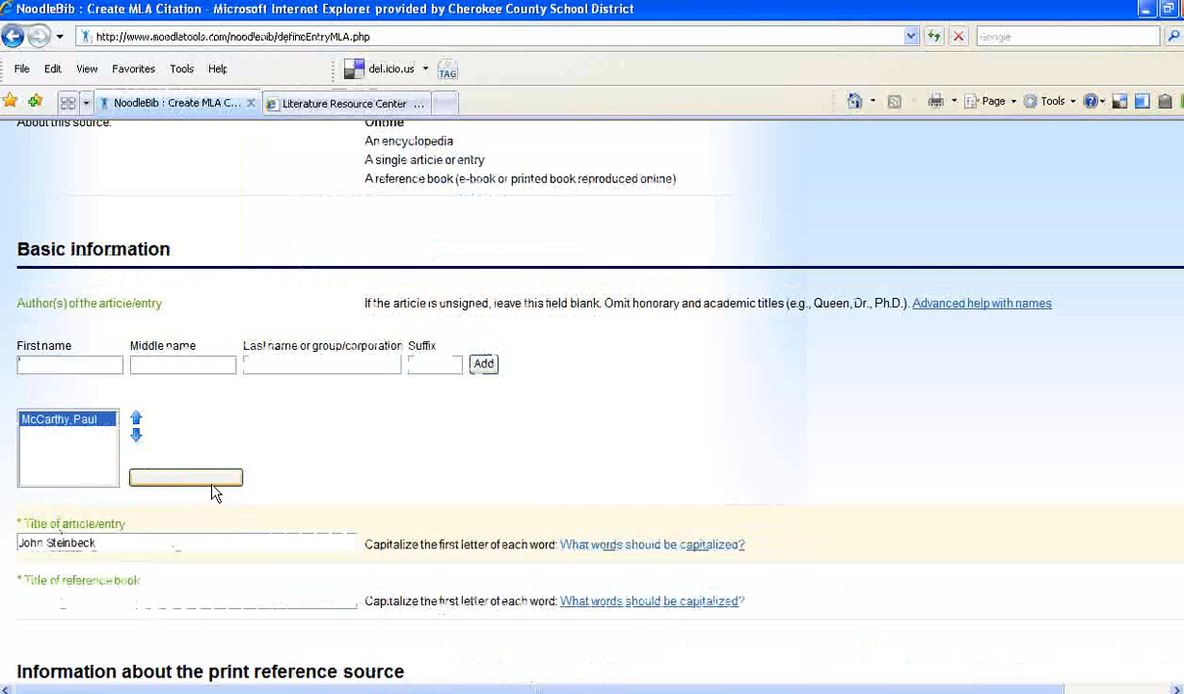
- Check the article's source line and enter "Contemporary Literary Criticism" as the citation's reference book title
click(299, 104)
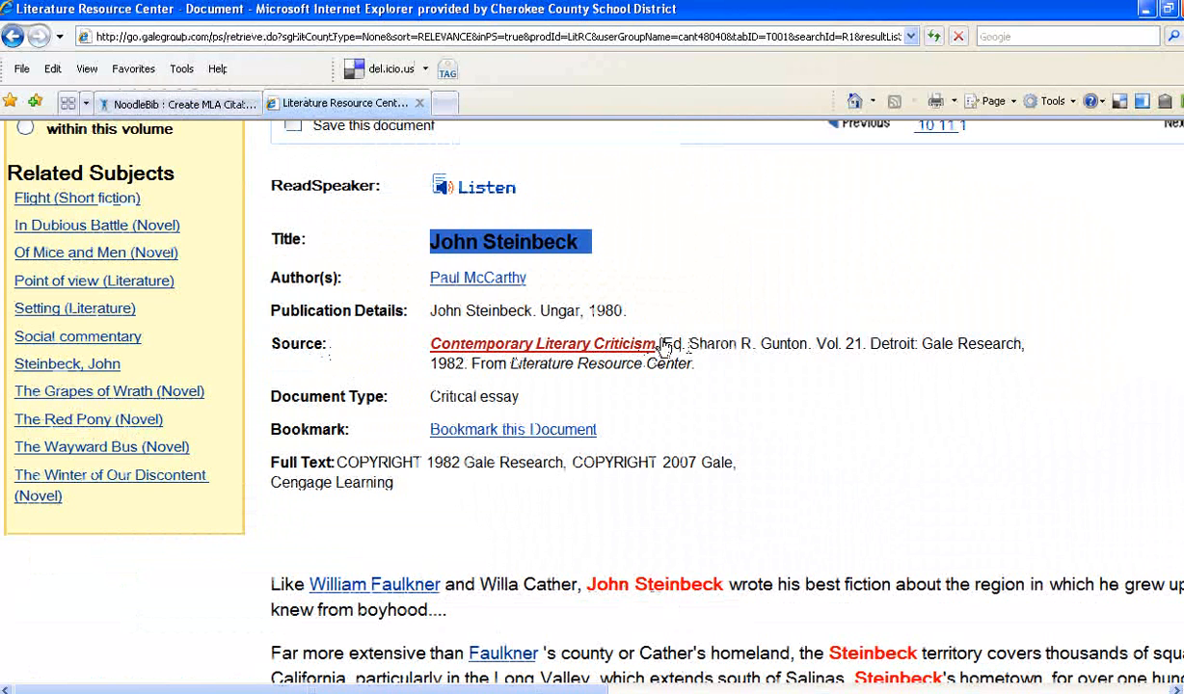
drag(659, 344, 530, 342)
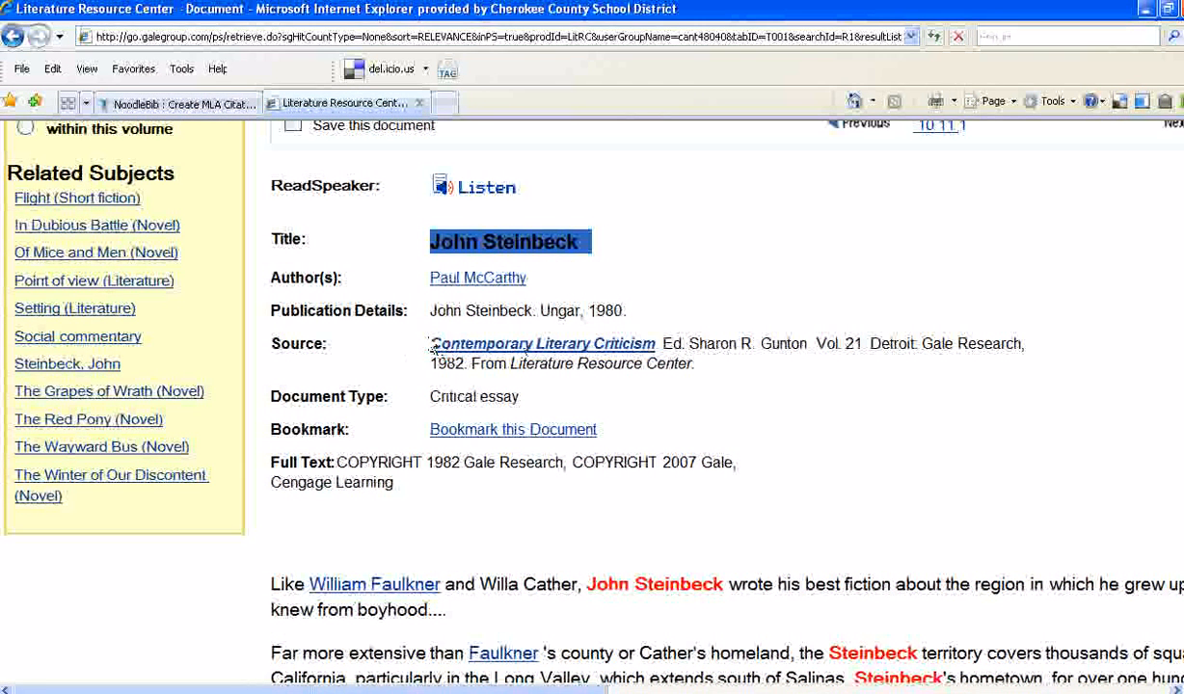
click(193, 104)
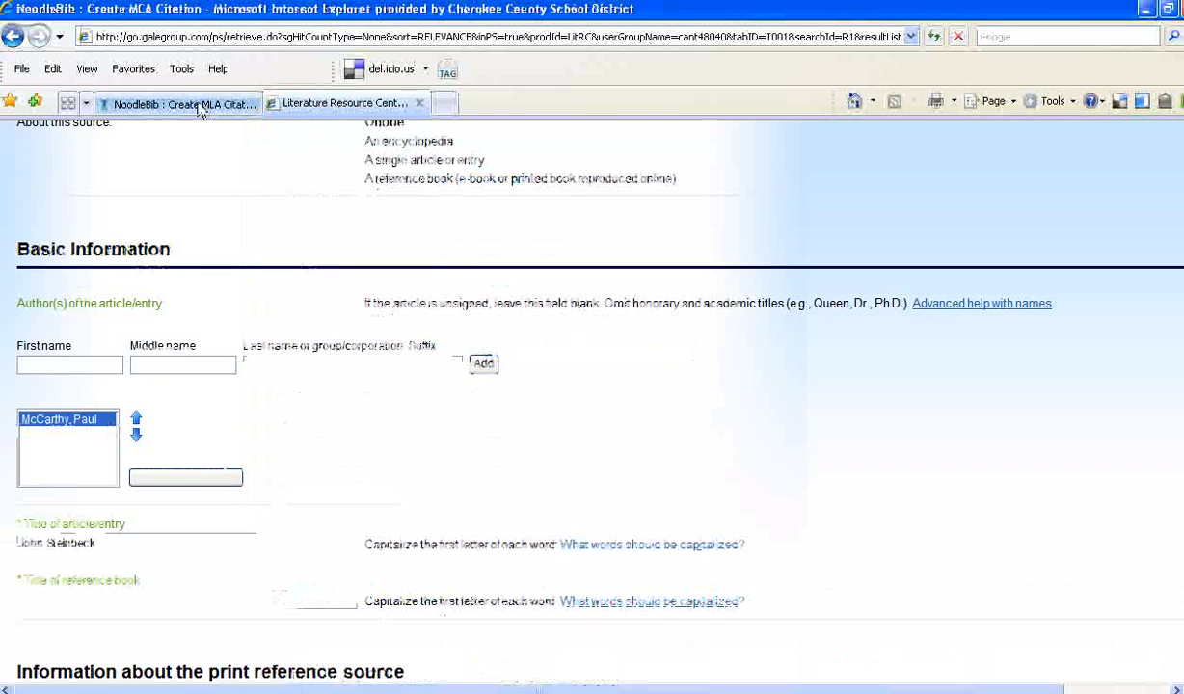
click(58, 600)
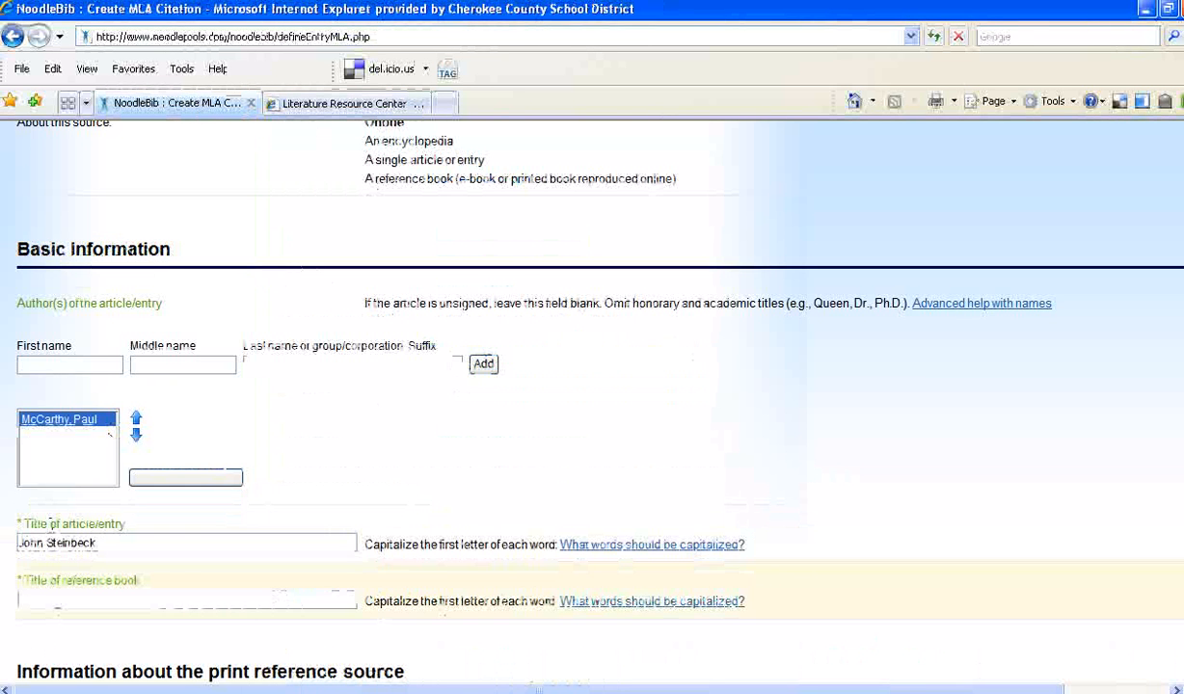
text(Contempor)
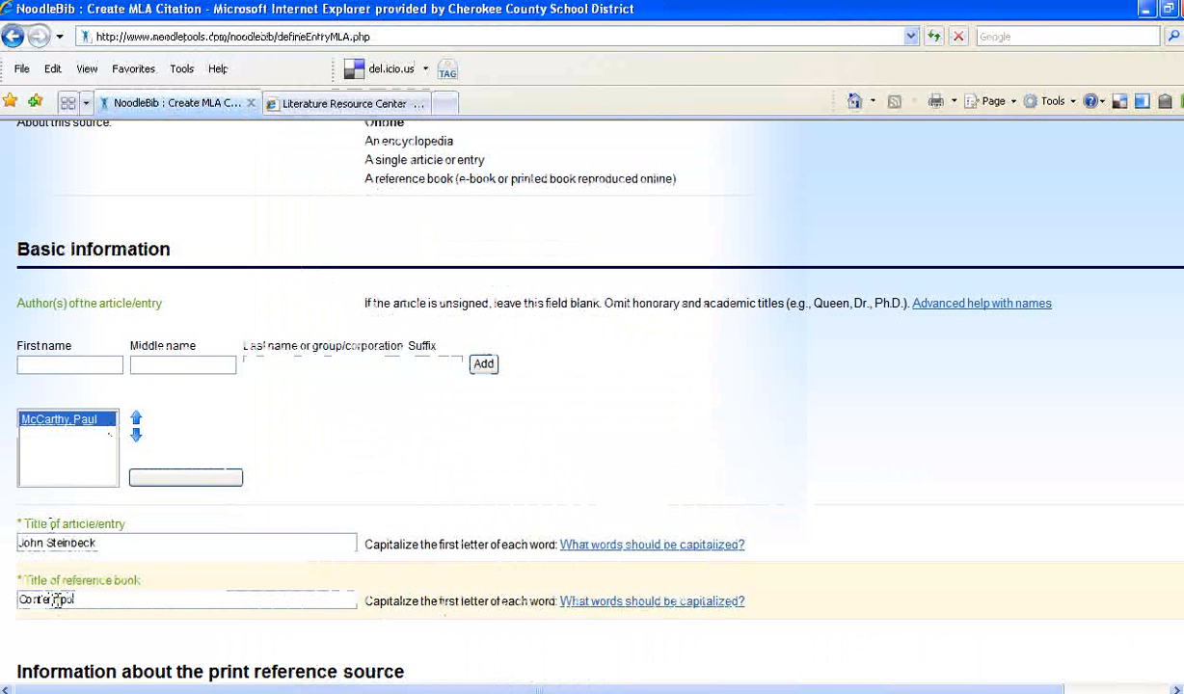
text(ary Literary Criticism)
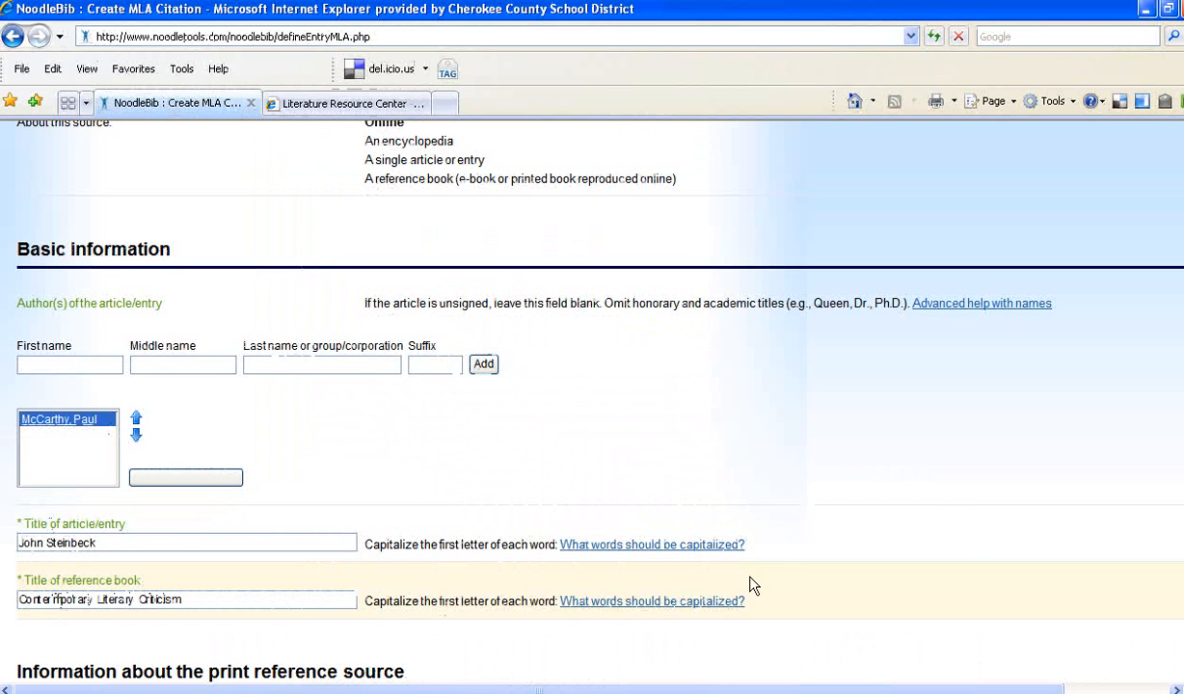
- Find the reference source's editor in the article's source line and put the full name, with "Ed.", into the editor first name field
scroll(592, 405, down, 5)
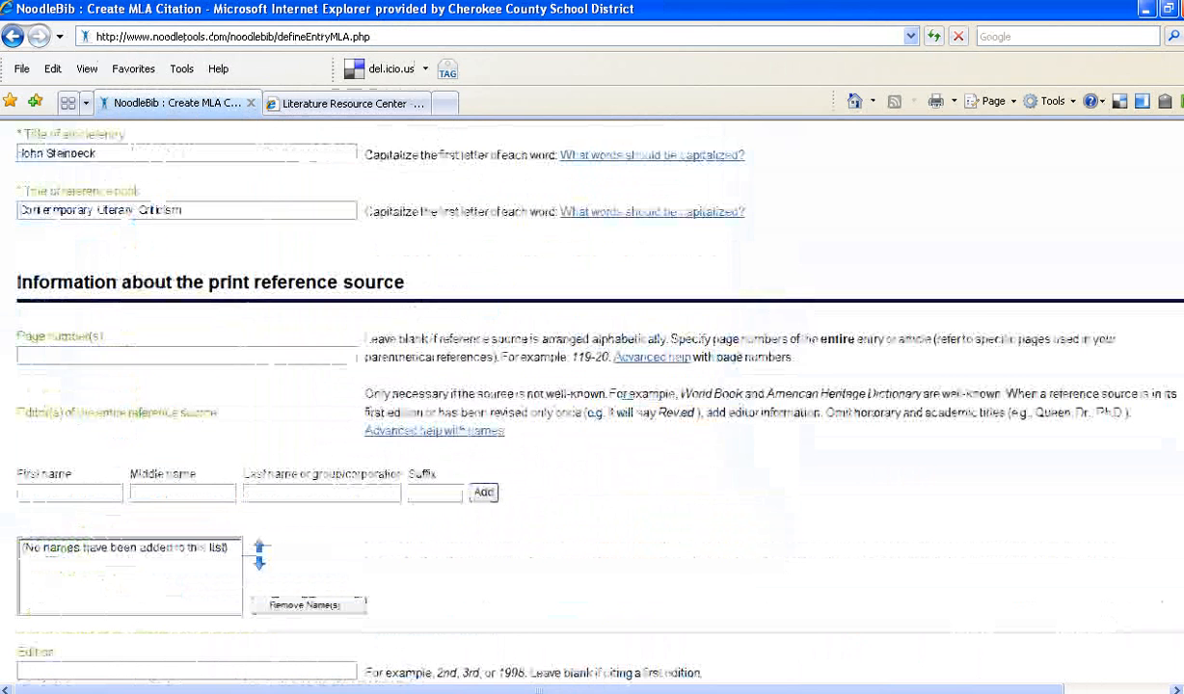
scroll(592, 405, down, 1)
scroll(592, 405, down, 2)
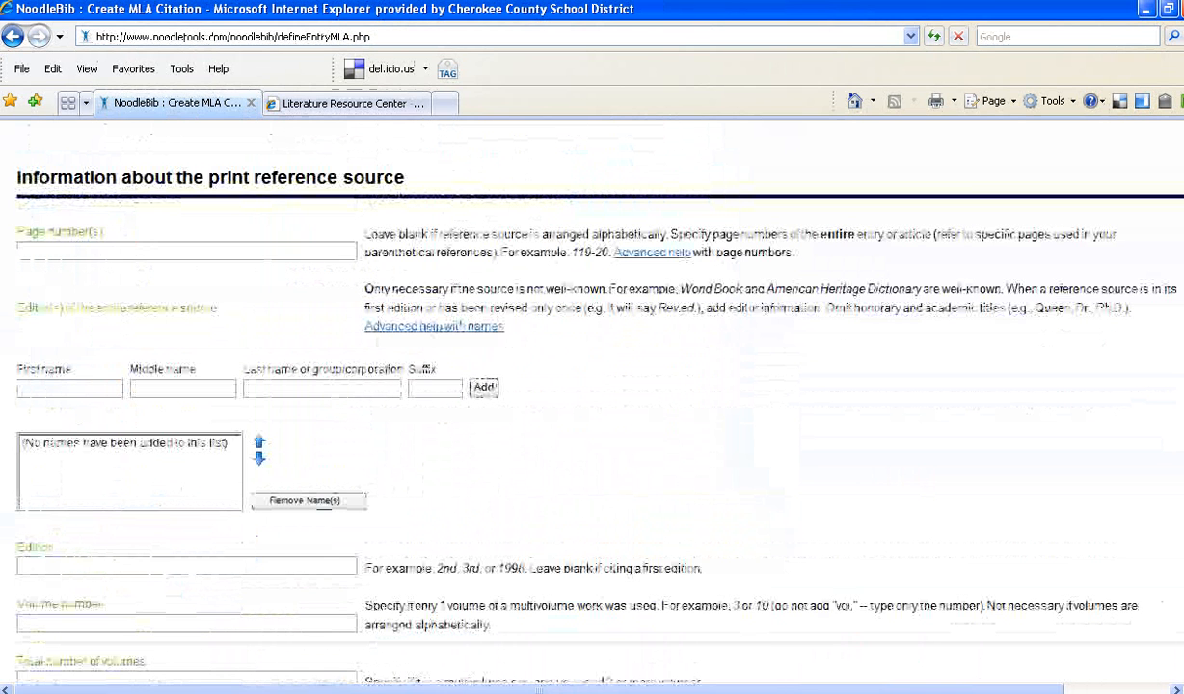
click(364, 106)
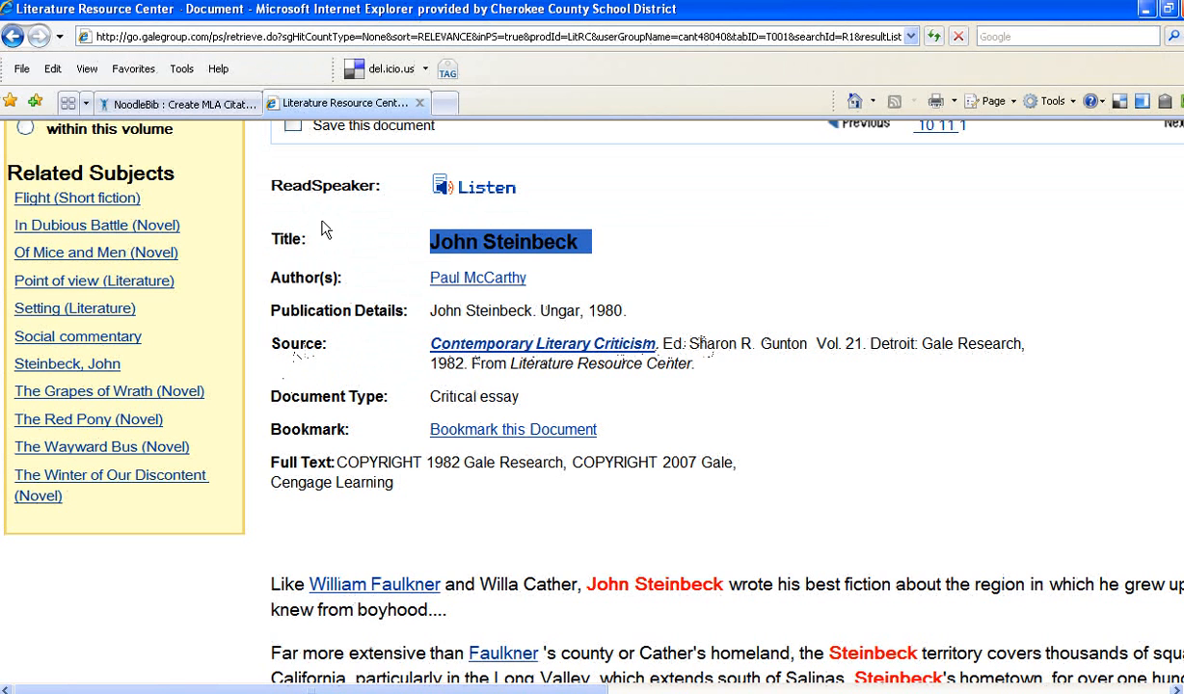
click(189, 106)
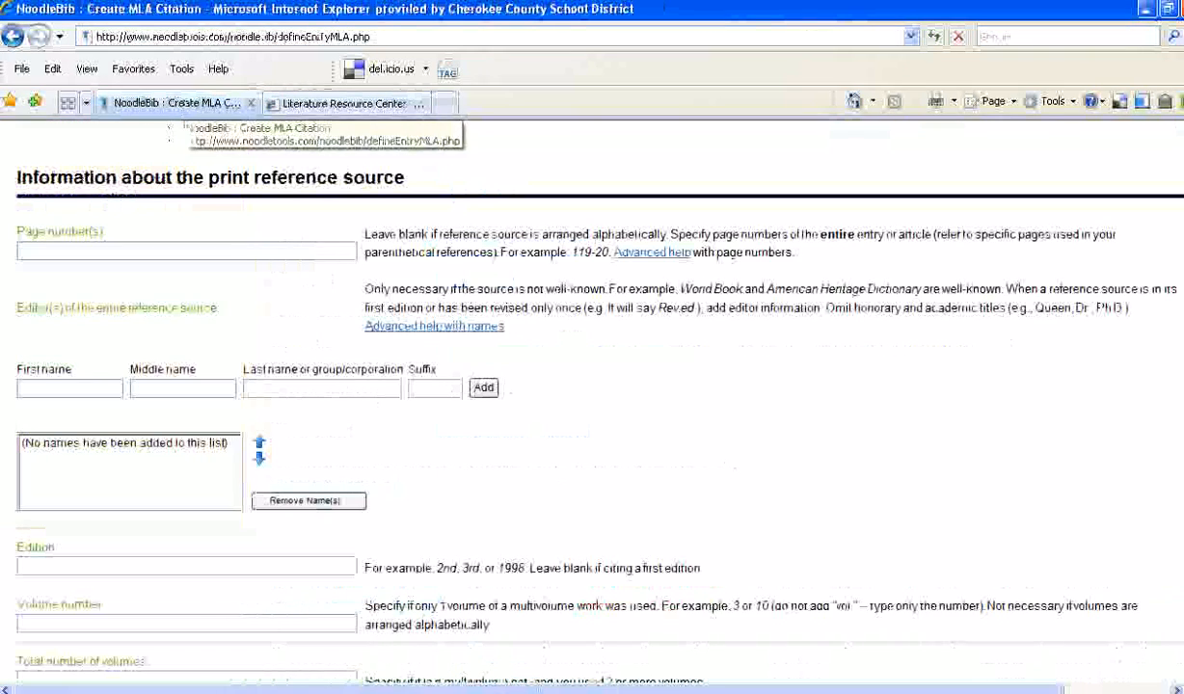
click(347, 106)
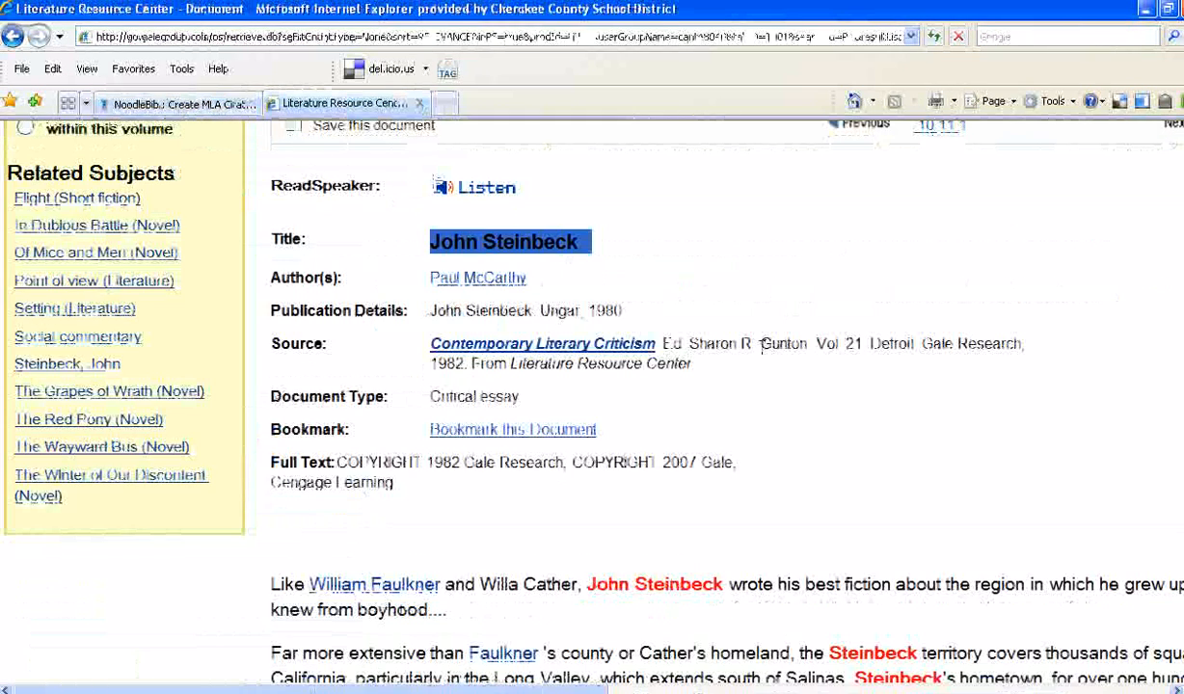
click(203, 114)
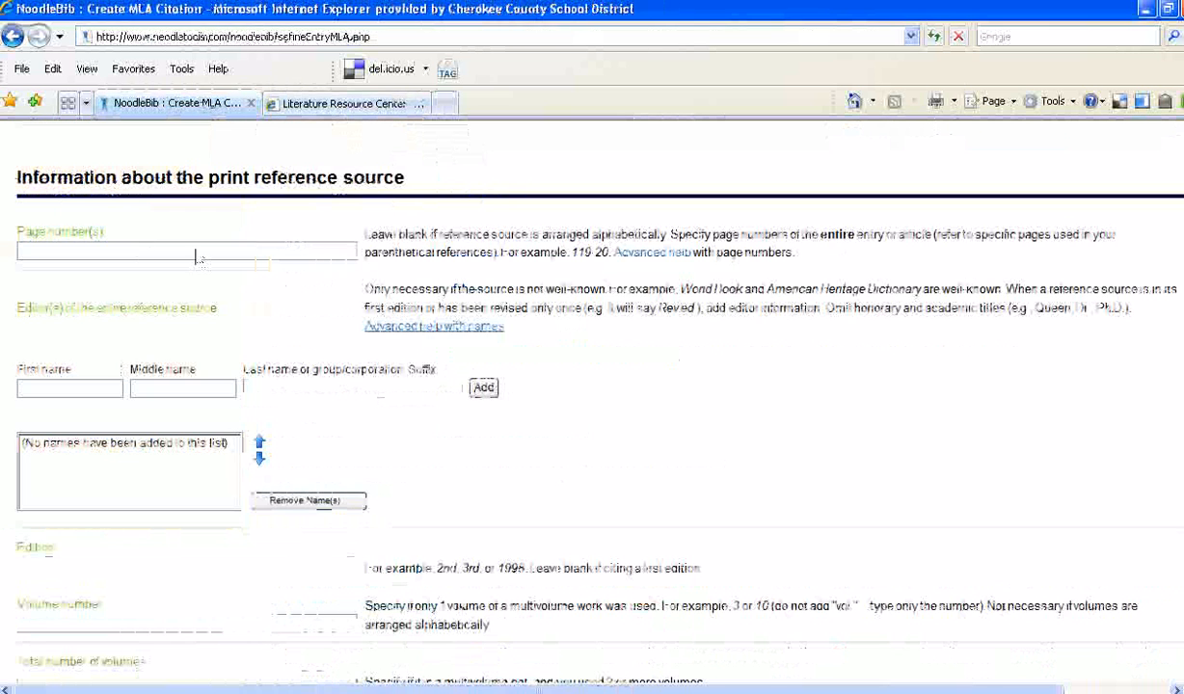
click(386, 114)
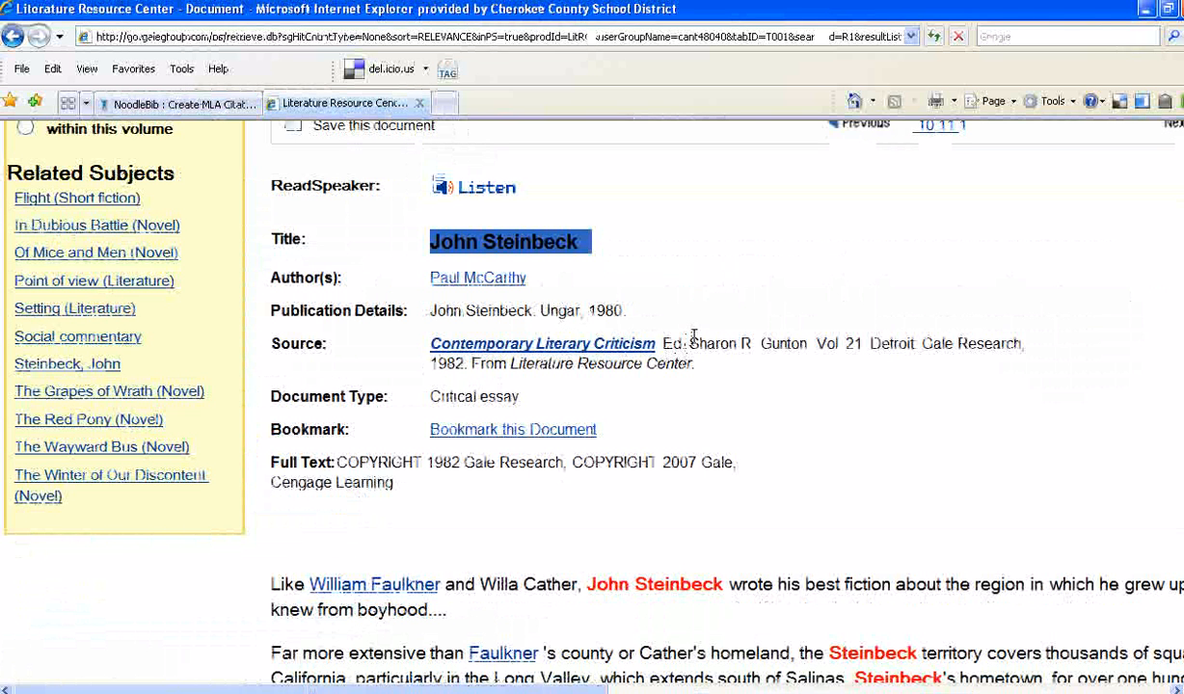
mouse_move(689, 341)
mouse_down()
mouse_move(842, 343)
mouse_move(683, 345)
mouse_up()
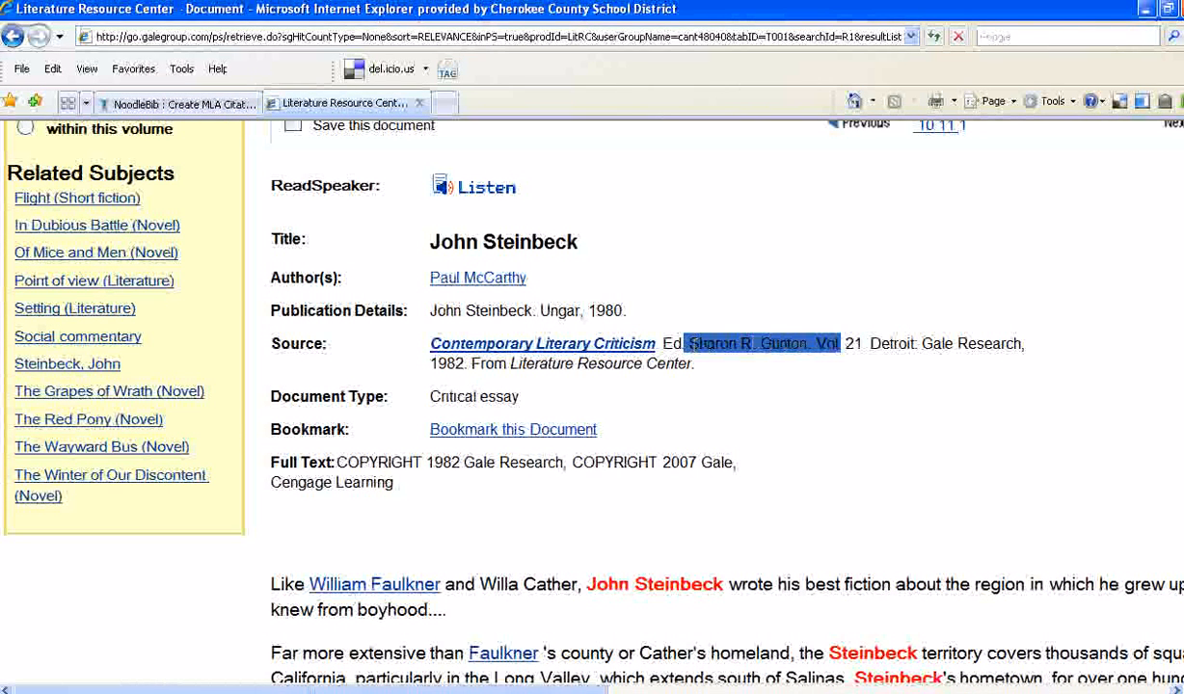
click(193, 104)
click(74, 385)
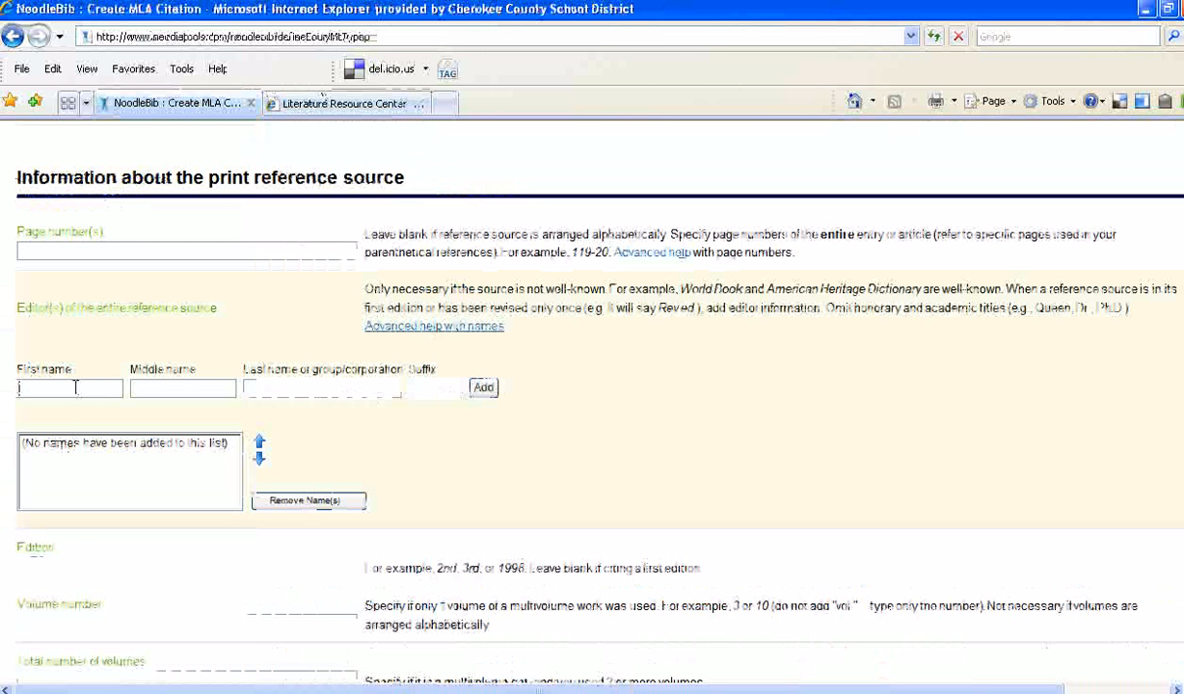
text(Ed. Sharon R. Gunton)
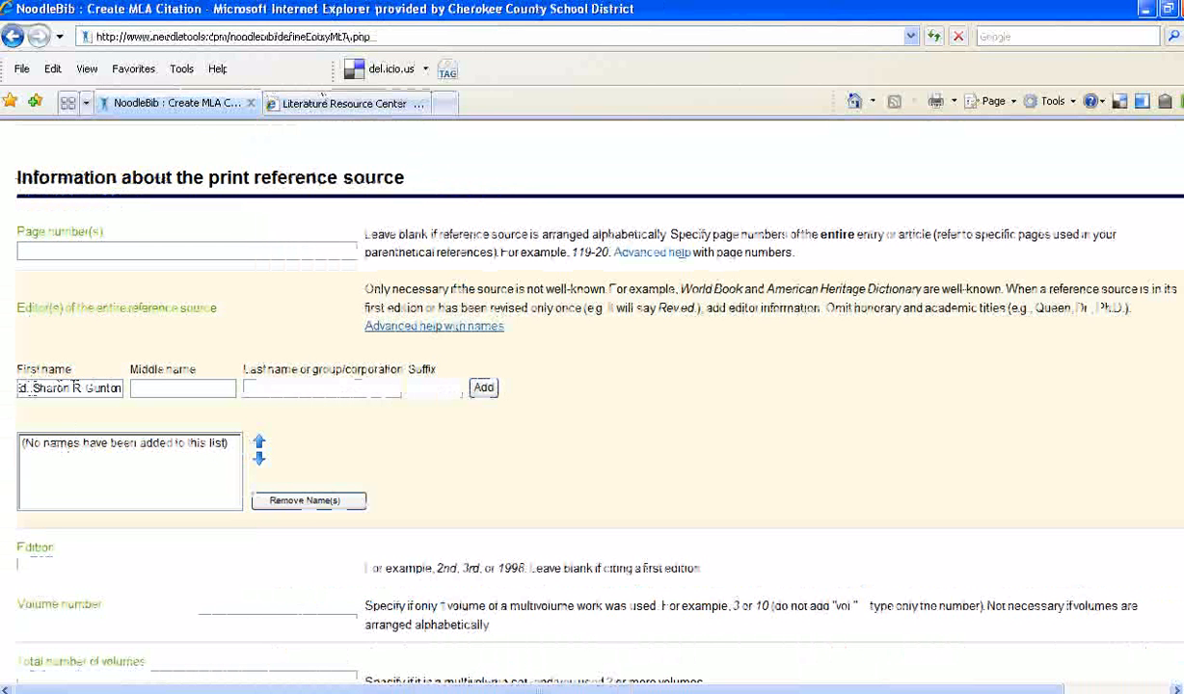
- Remove "Ed." and the middle initial from the editor's first name field, and put the initial in the middle name field
drag(35, 387, 11, 397)
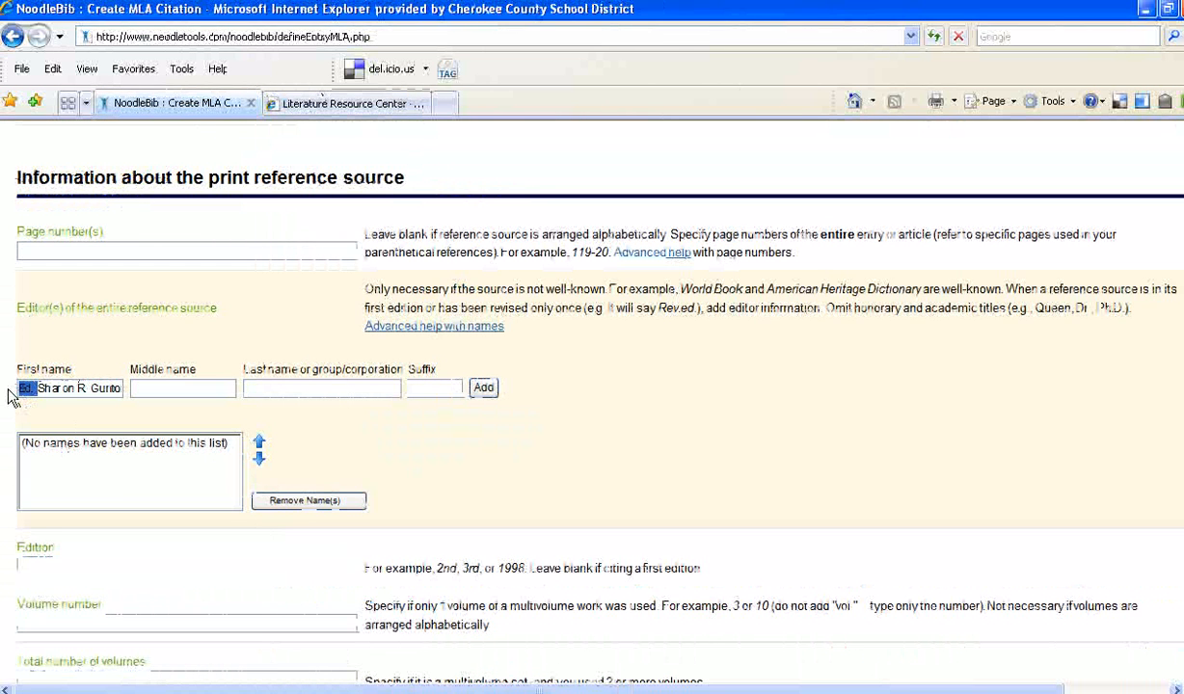
key(BackSpace)
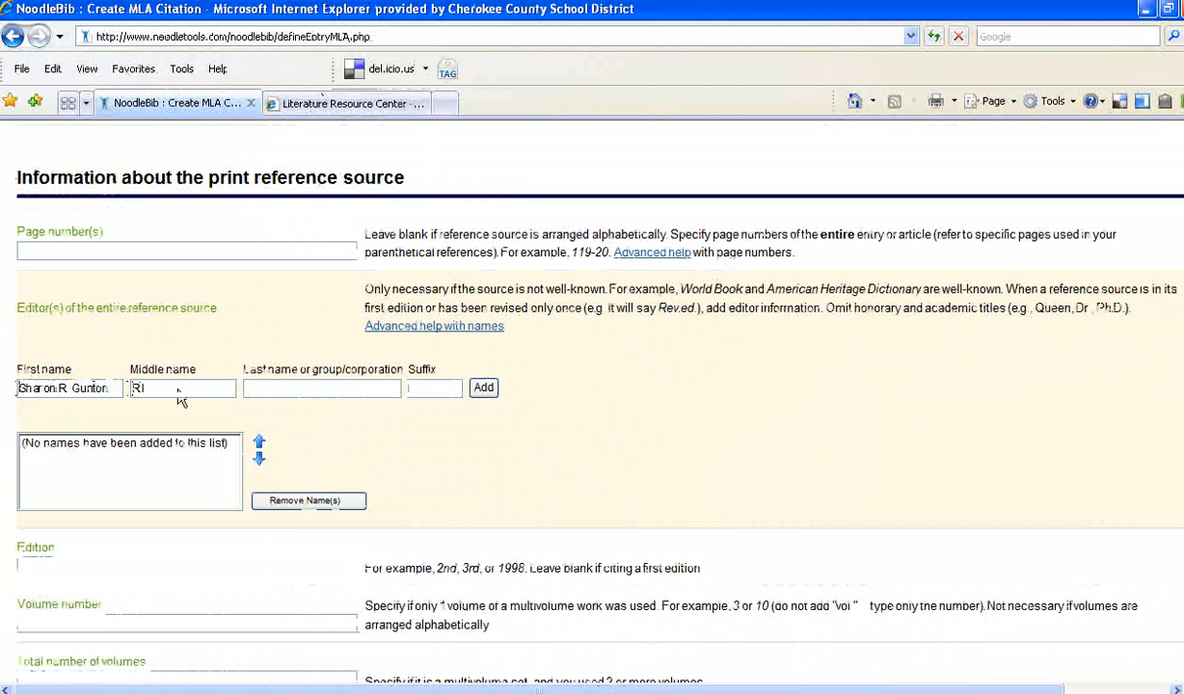
key(BackSpace)
key(BackSpace)
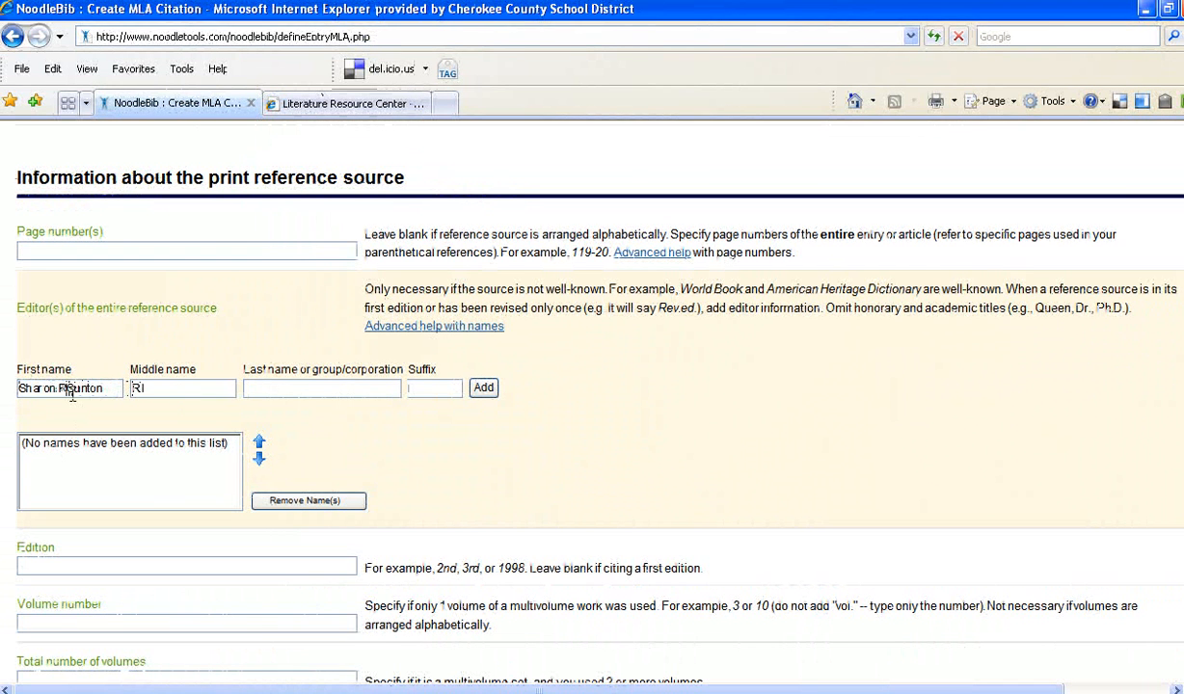
click(169, 390)
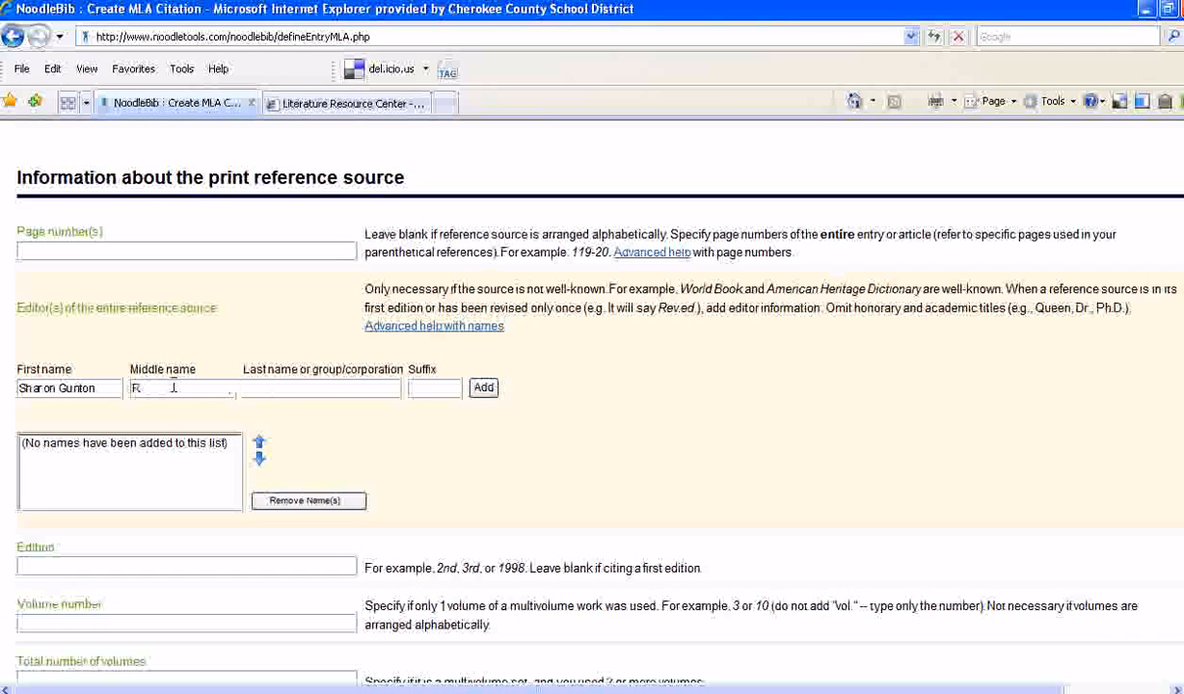
- Enter the editor's surname in the last name field, delete it from the first name field, and add the editor to the citation
click(249, 388)
text(Gunton)
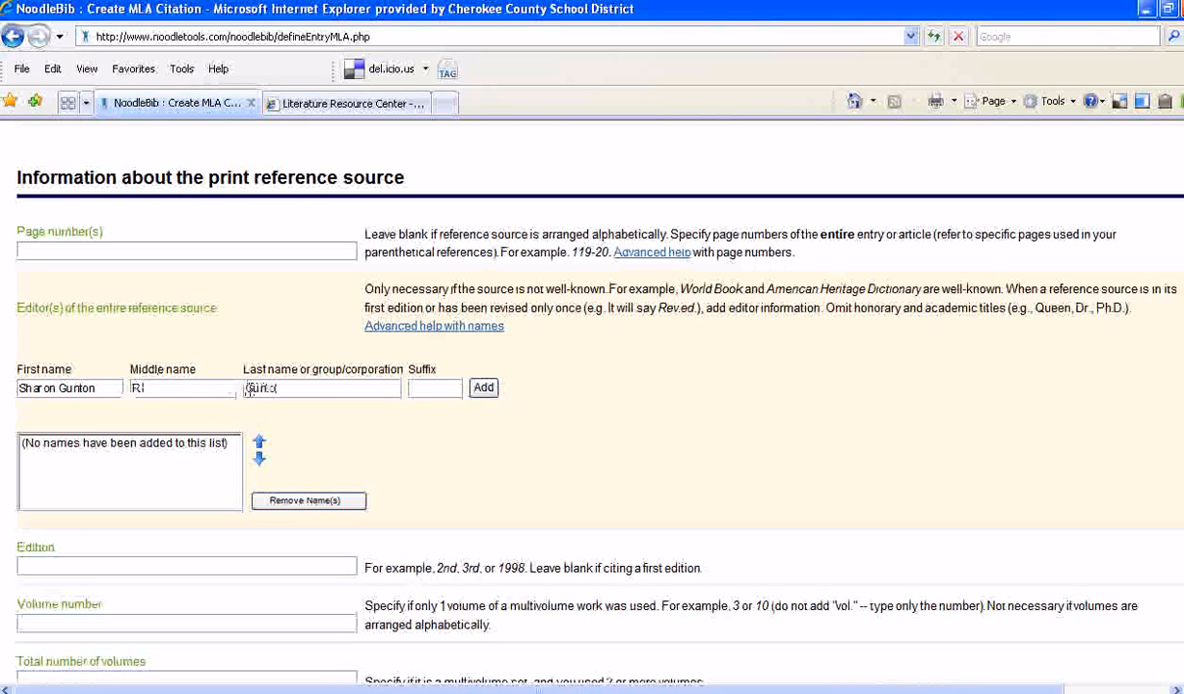
click(93, 389)
key(BackSpace)
key(BackSpace)
key(BackSpace)
key(BackSpace)
key(BackSpace)
key(BackSpace)
click(484, 389)
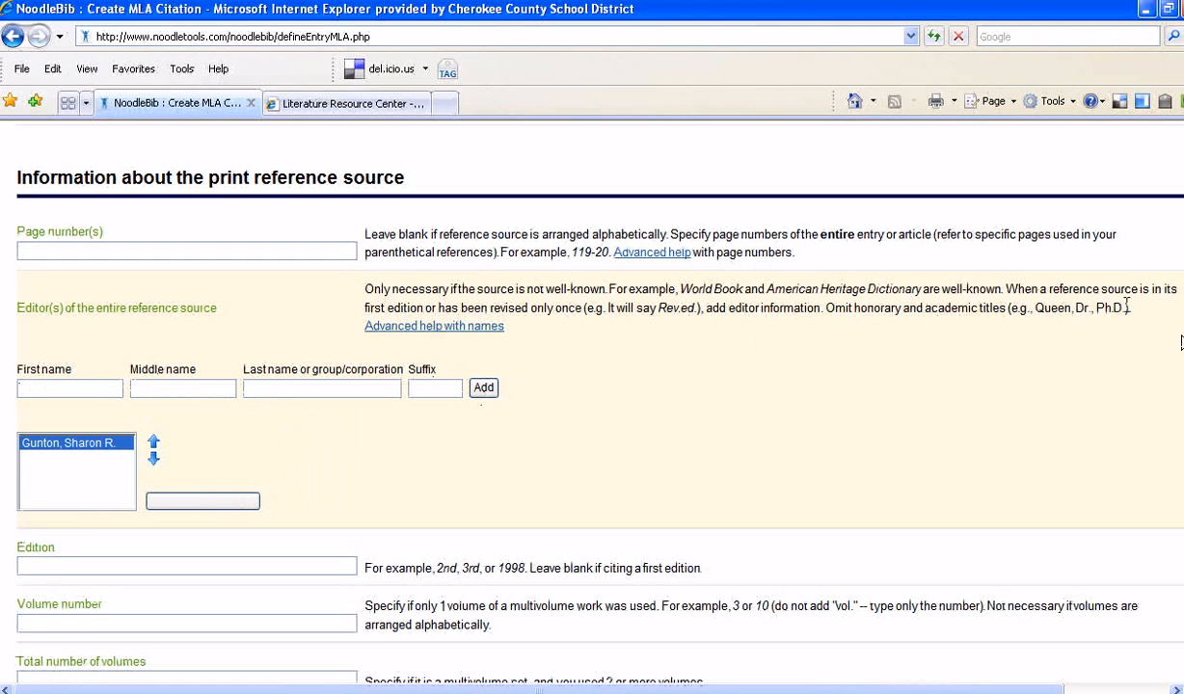
- Look up the volume in the article's source line and set the print reference source's volume number to 21
scroll(1126, 305, down, 5)
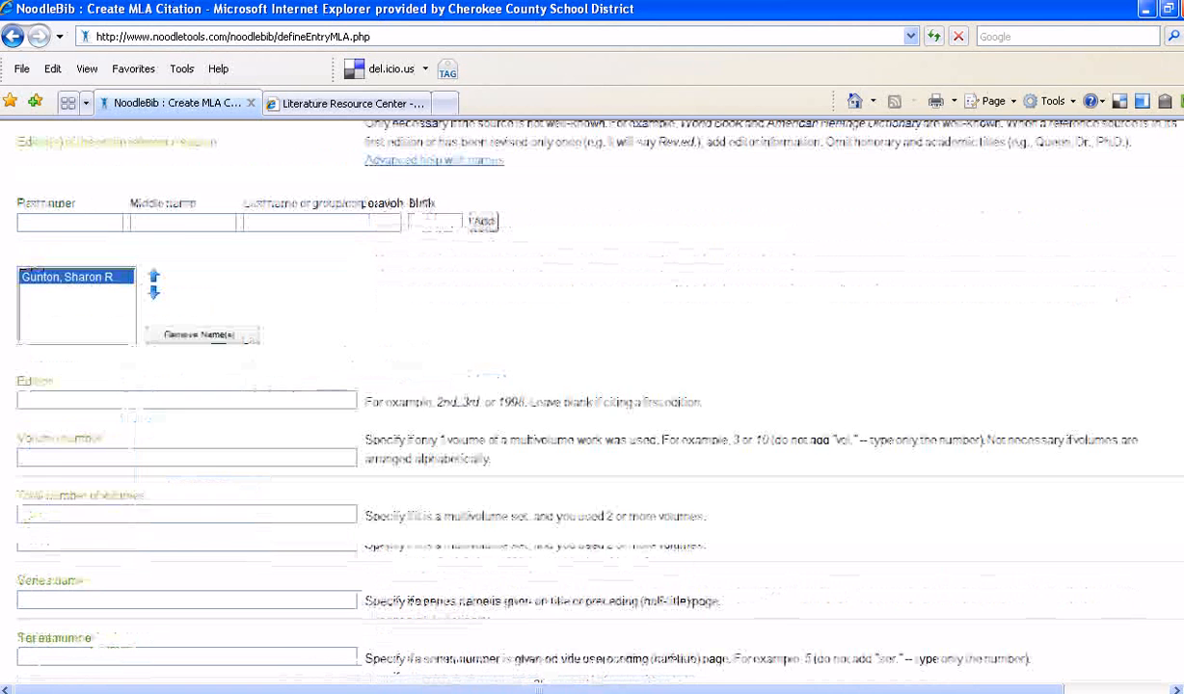
scroll(565, 434, down, 3)
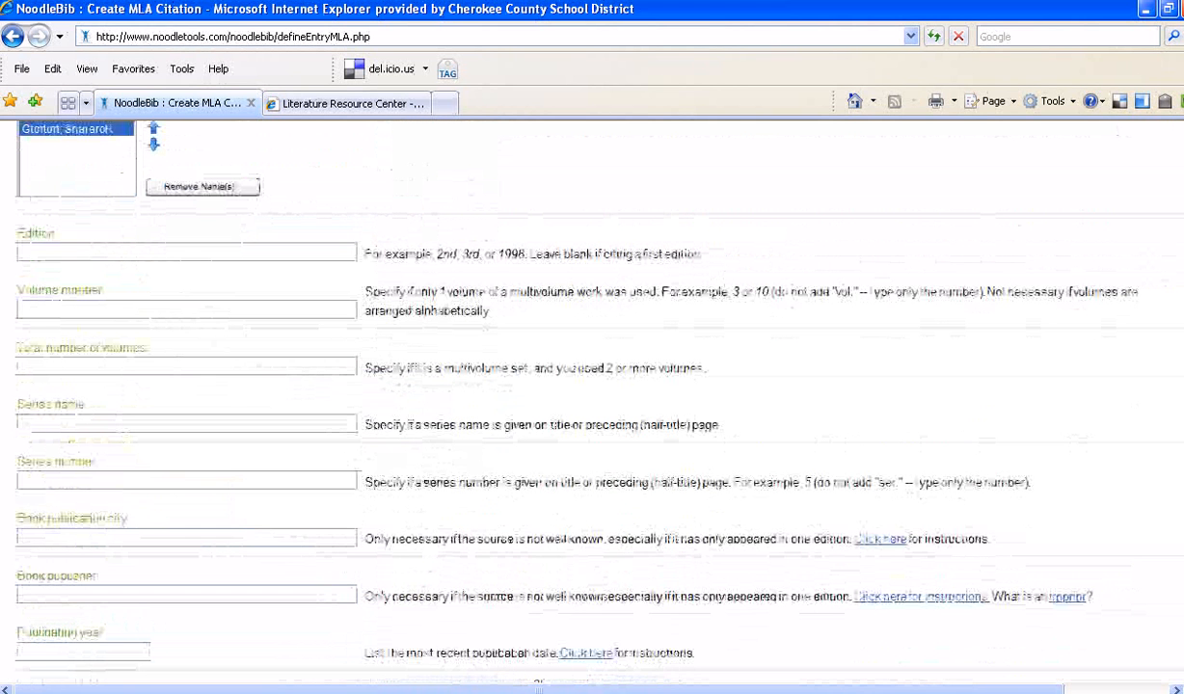
click(339, 110)
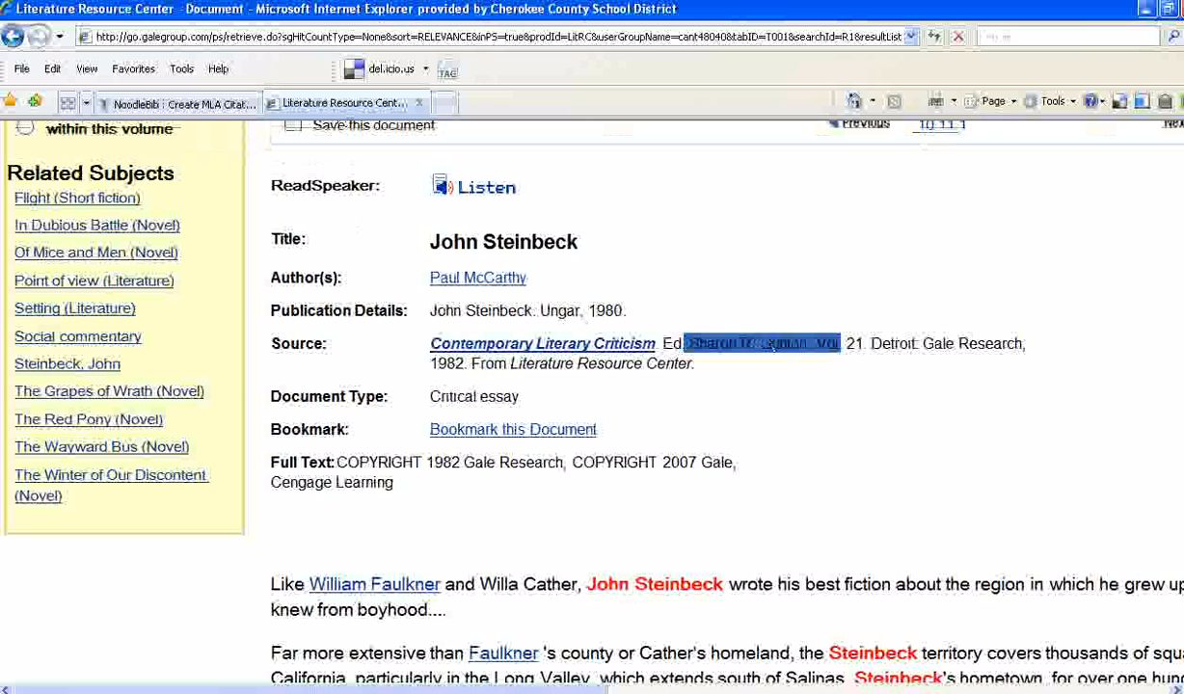
click(745, 390)
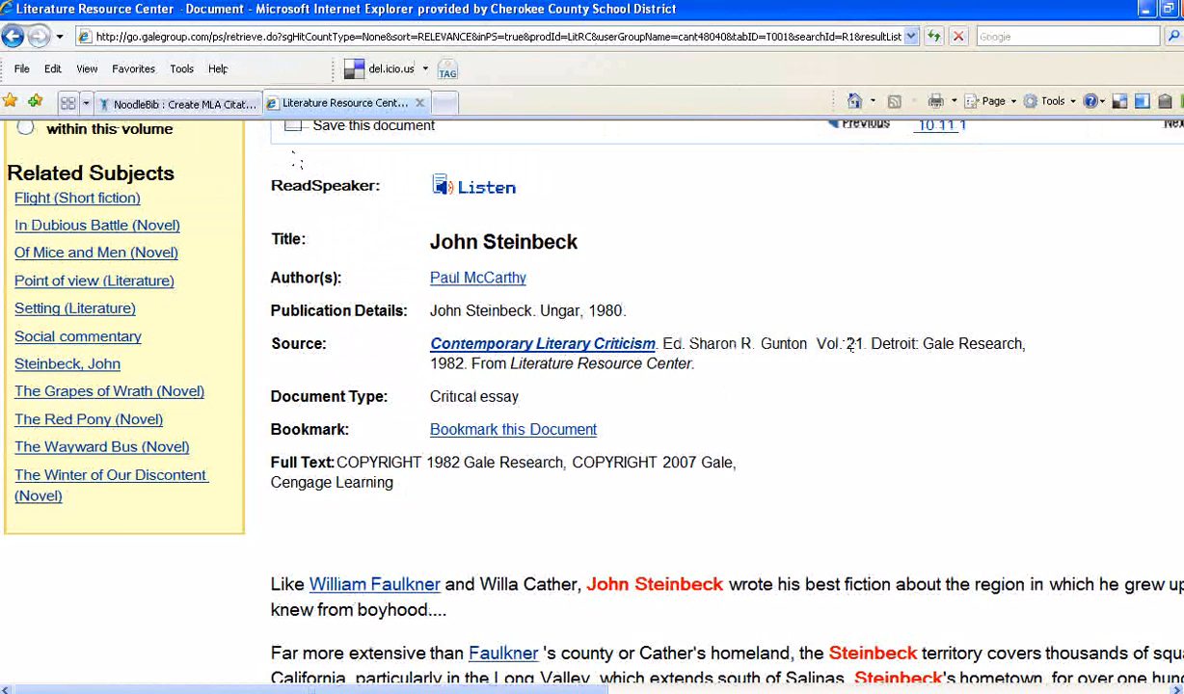
click(179, 103)
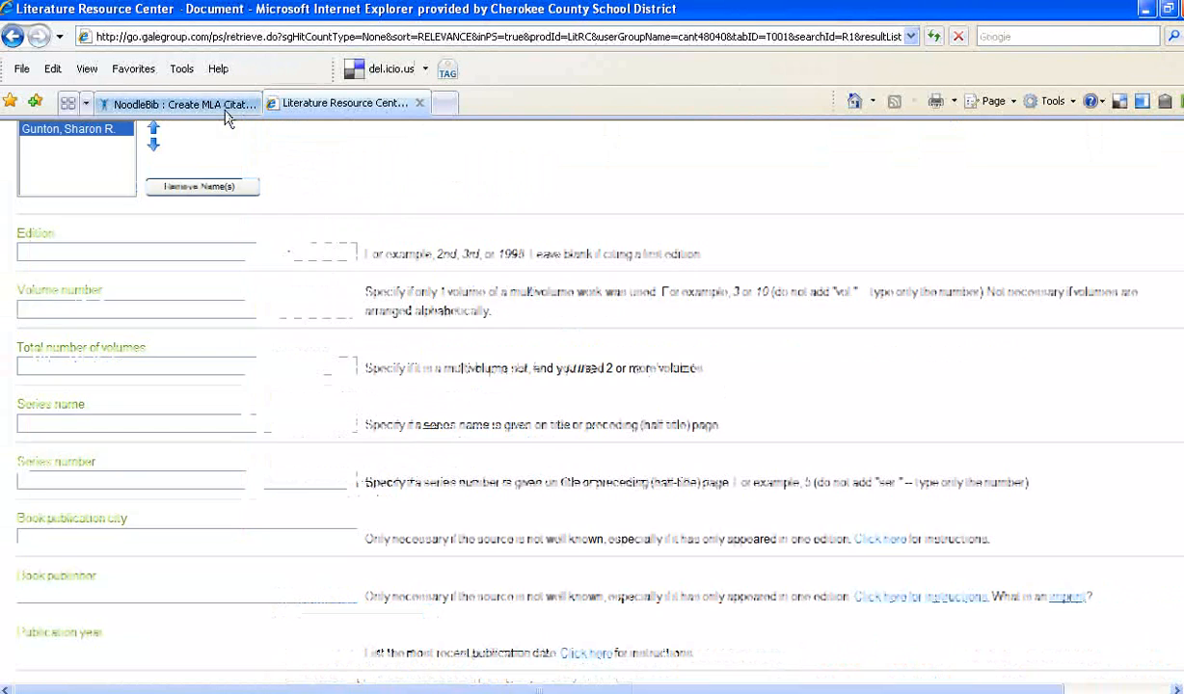
click(57, 311)
text(21)
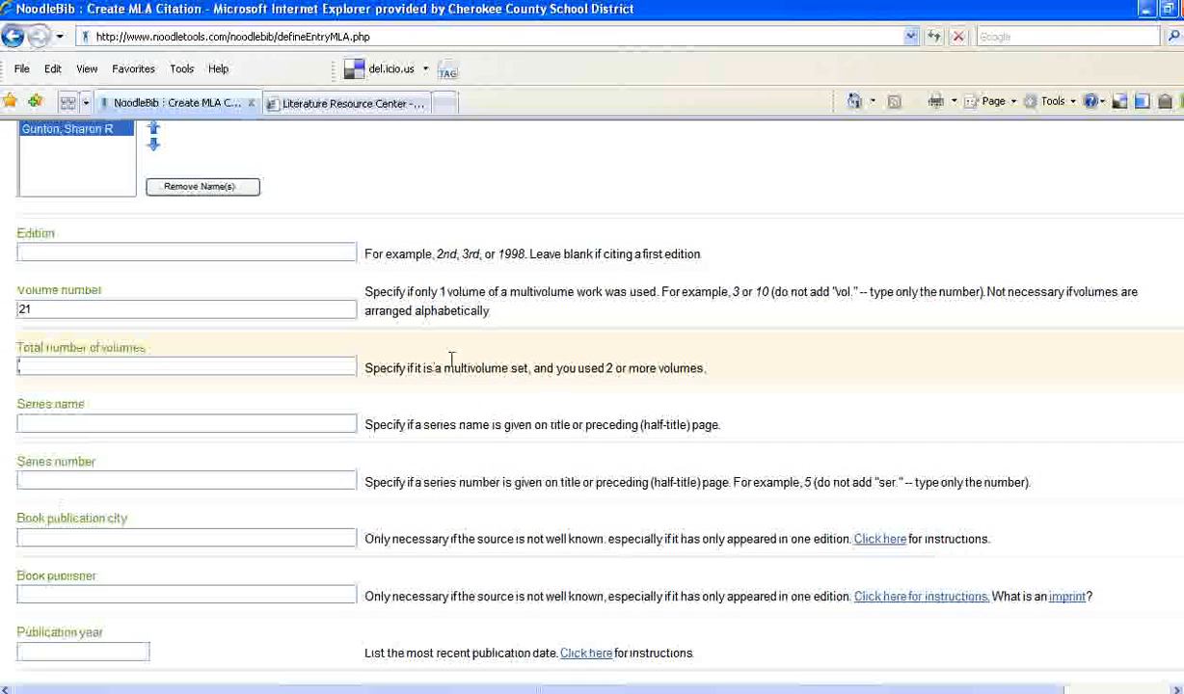
scroll(1123, 415, down, 3)
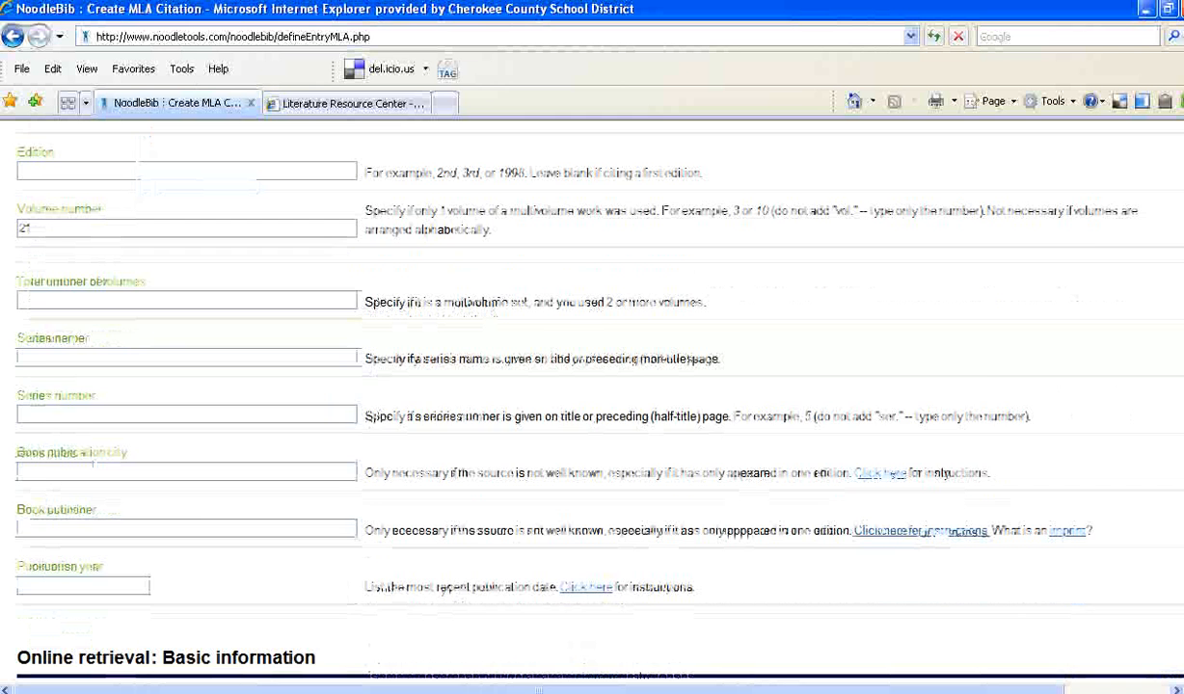
scroll(683, 418, down, 3)
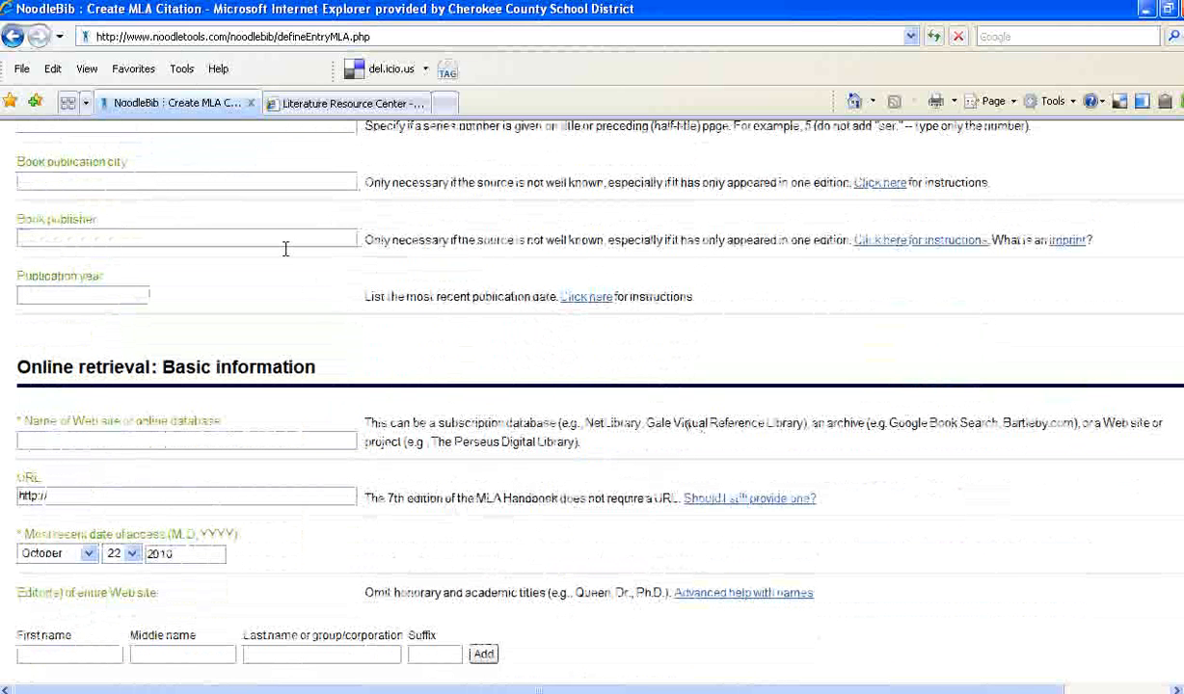
- Look up the place of publication in the article's source line and set the book publication city to Detroit
click(223, 181)
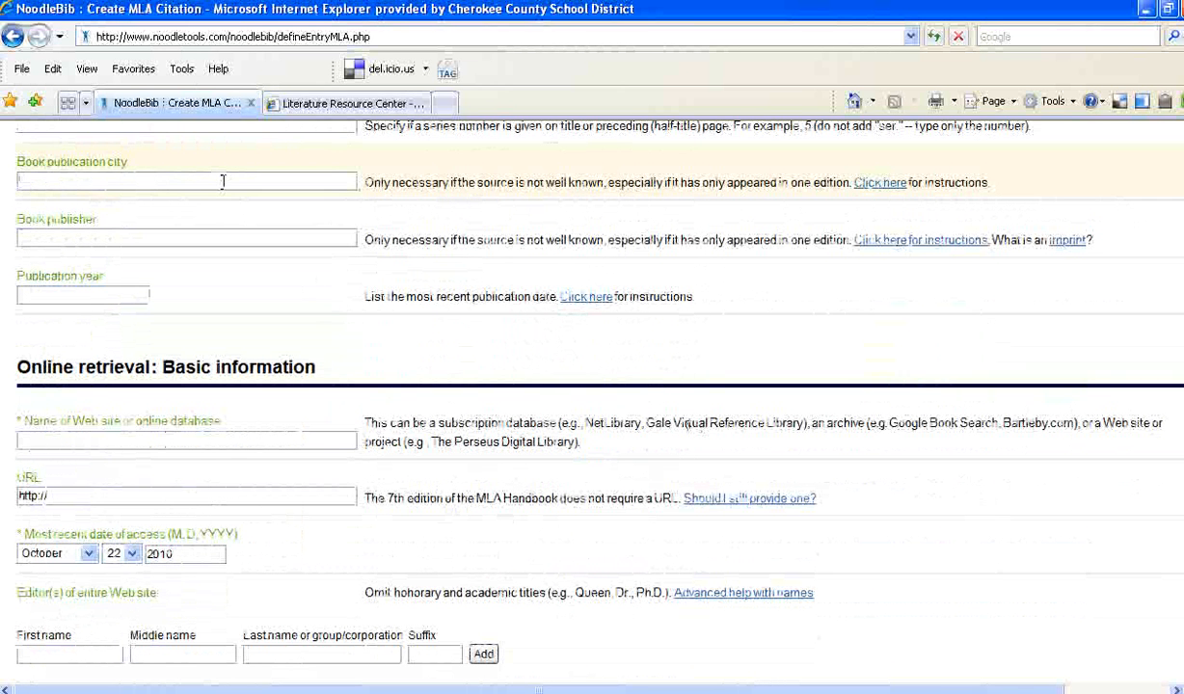
click(291, 98)
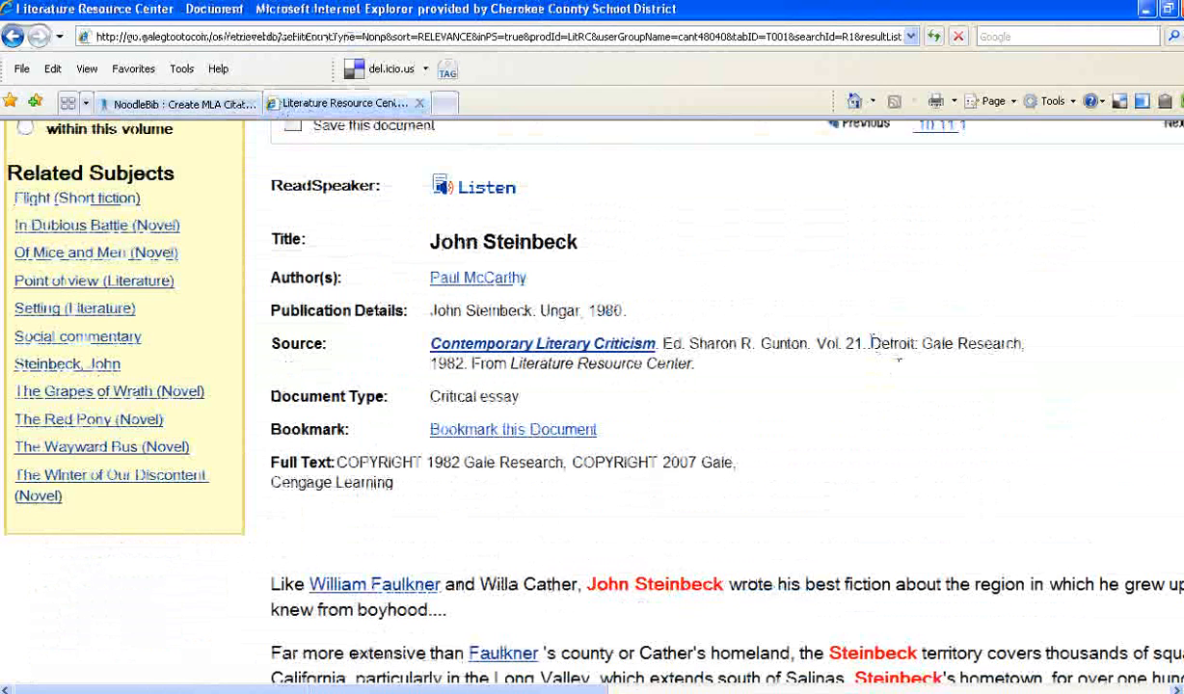
drag(871, 343, 474, 357)
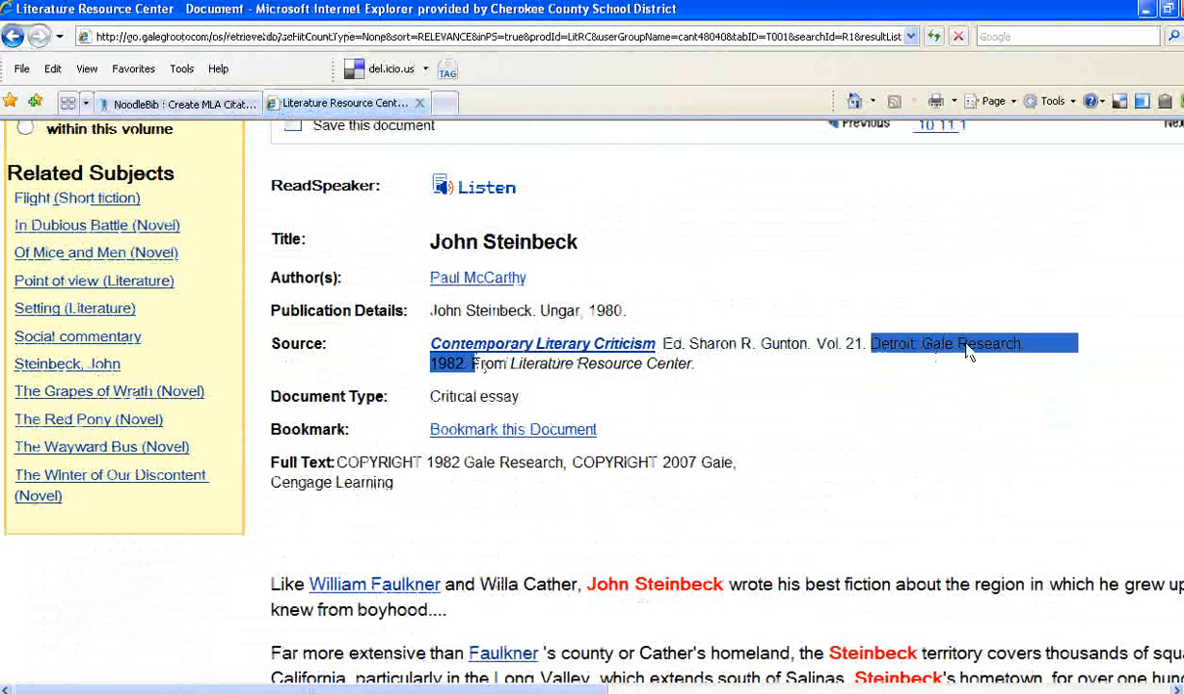
click(926, 342)
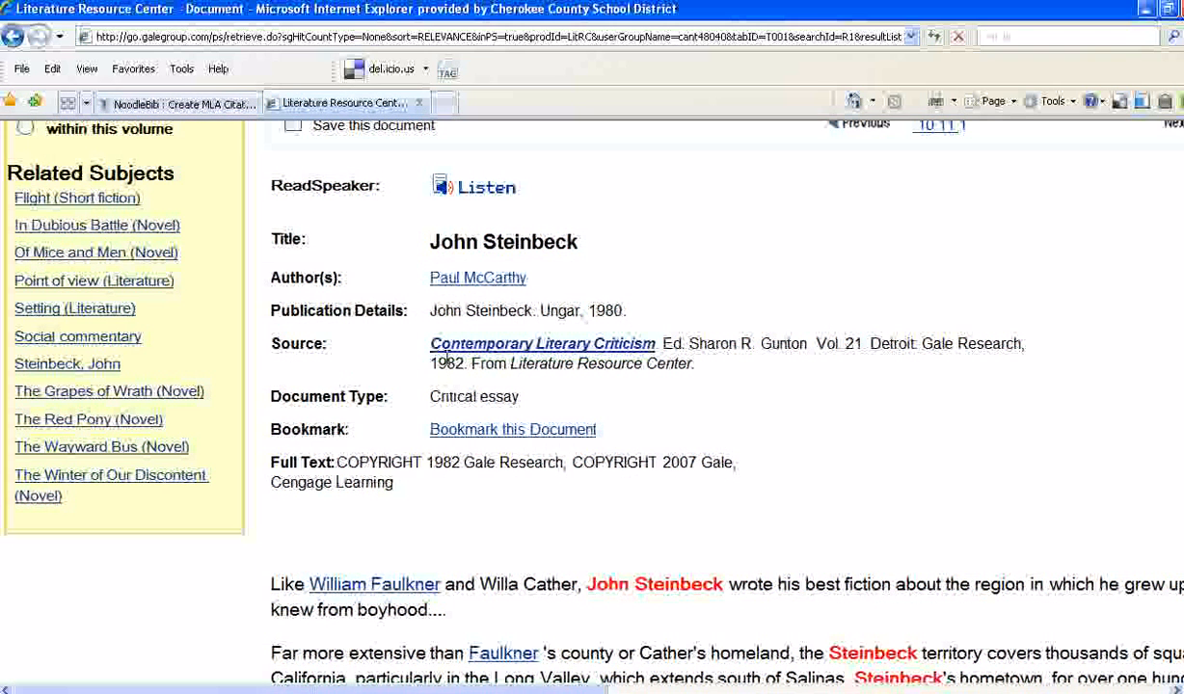
click(159, 104)
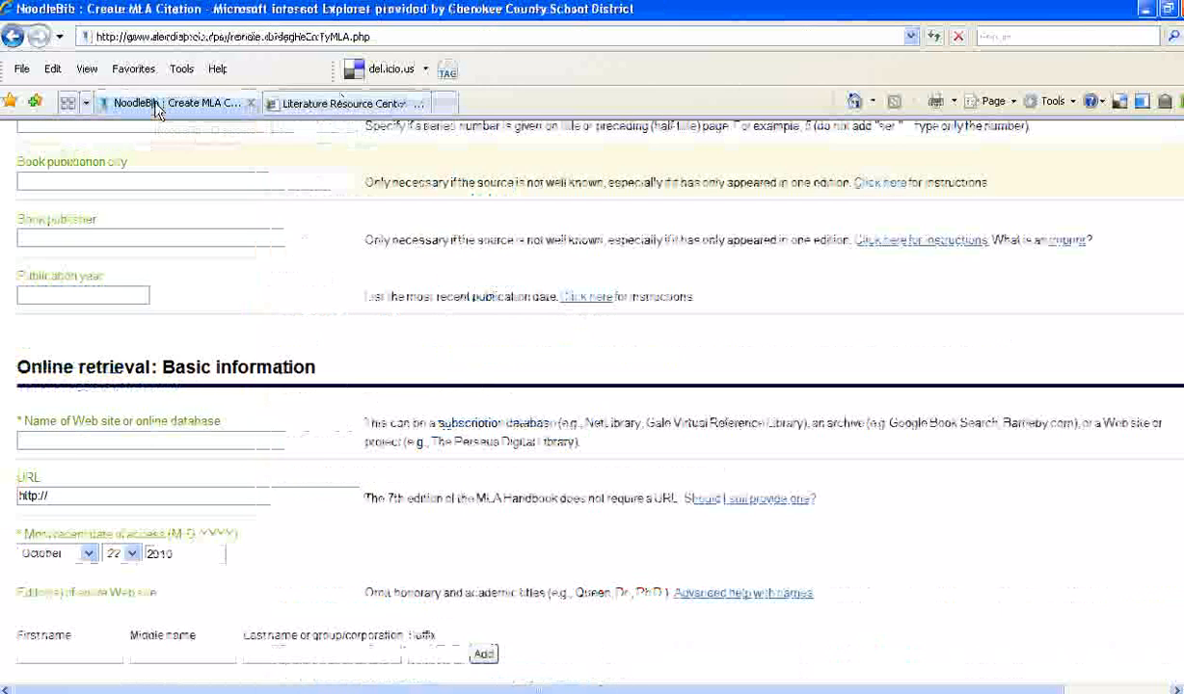
text(Det)
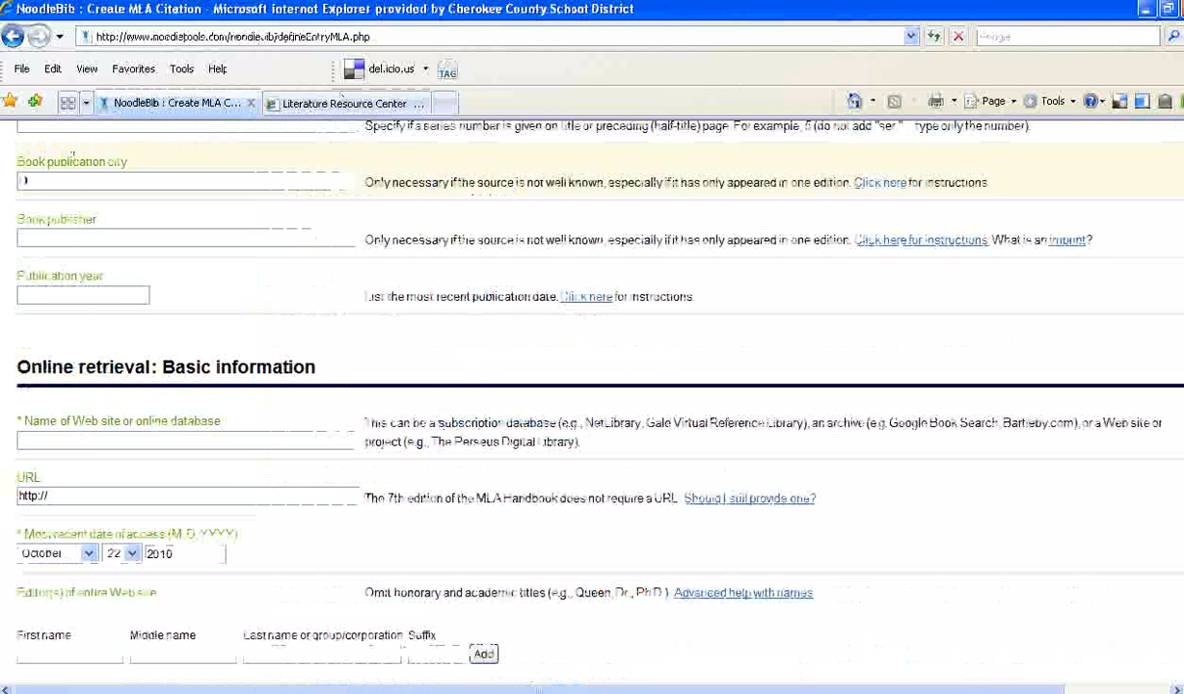
text(roit)
- Set the book publisher to Gale Research and the publication year to 1982, checking the article's source line
click(45, 235)
text(Gale Research)
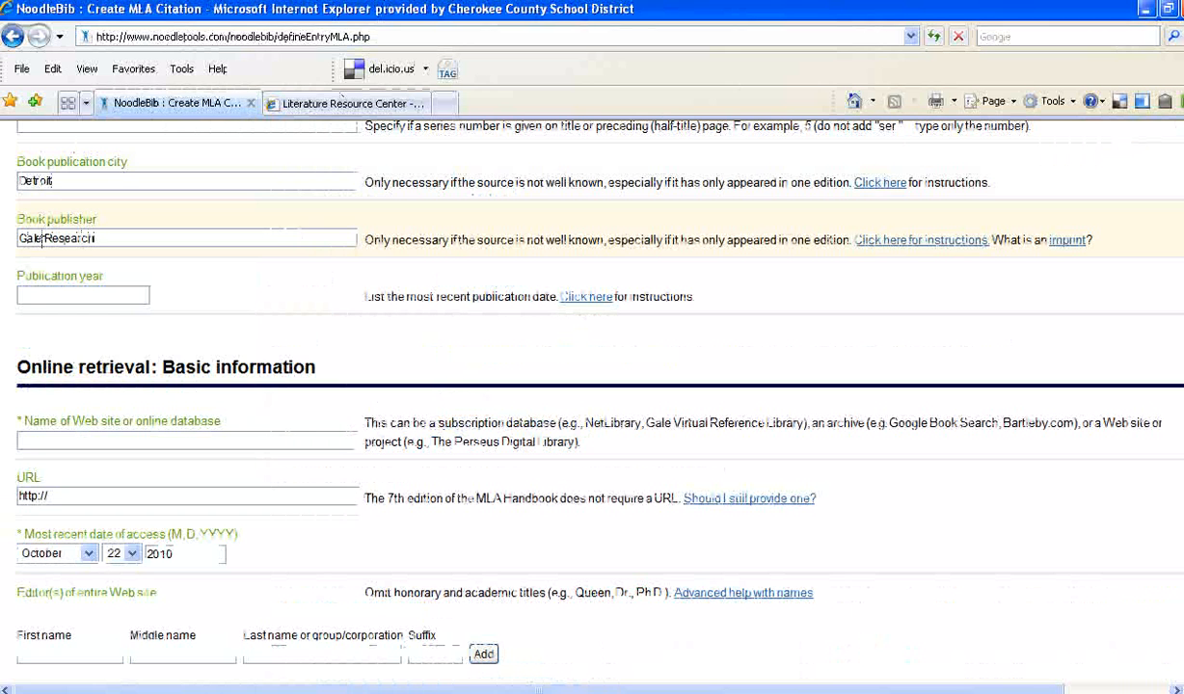
click(321, 104)
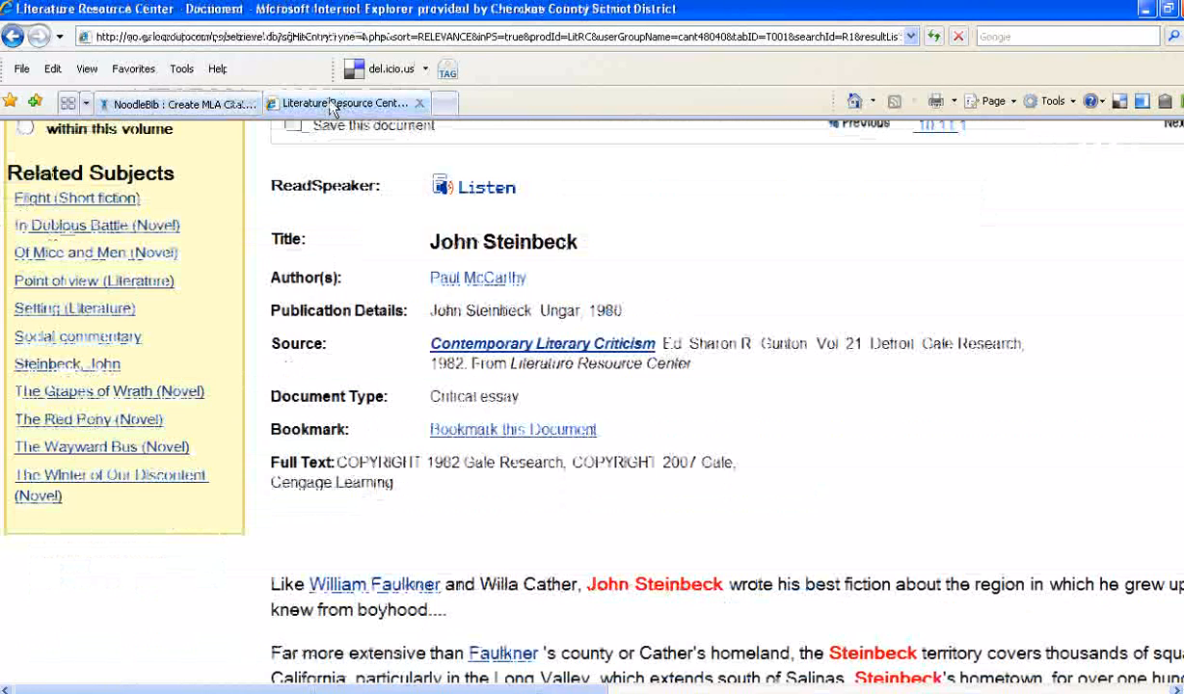
click(198, 106)
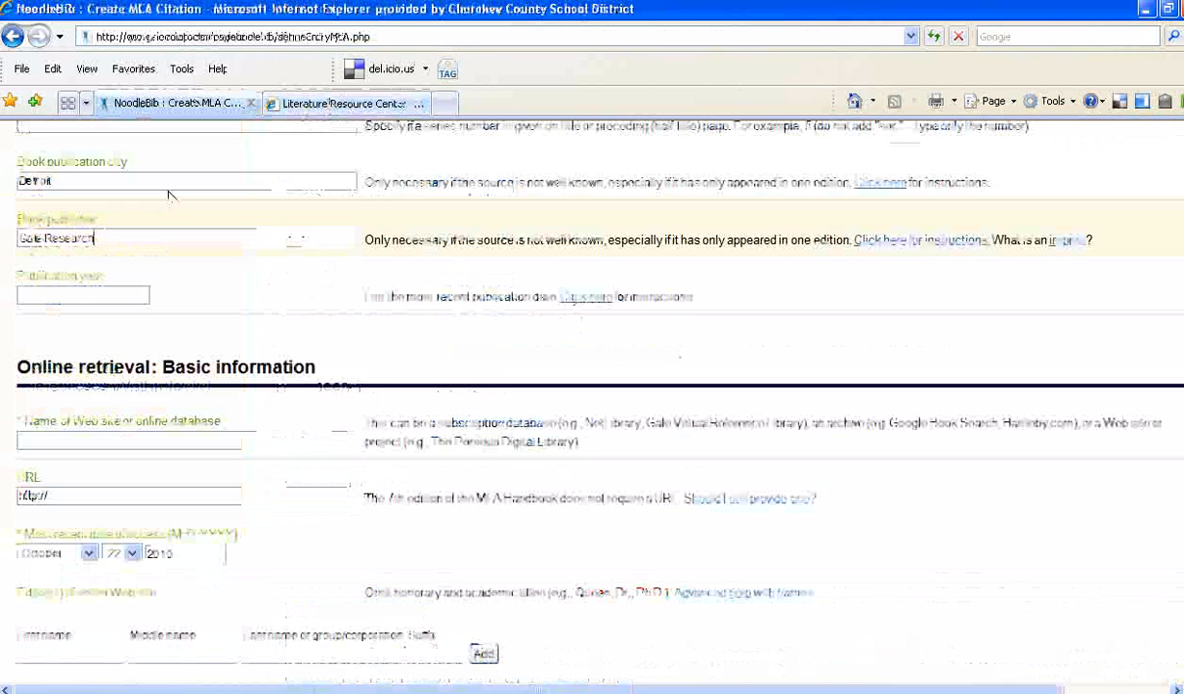
click(121, 294)
text(1982)
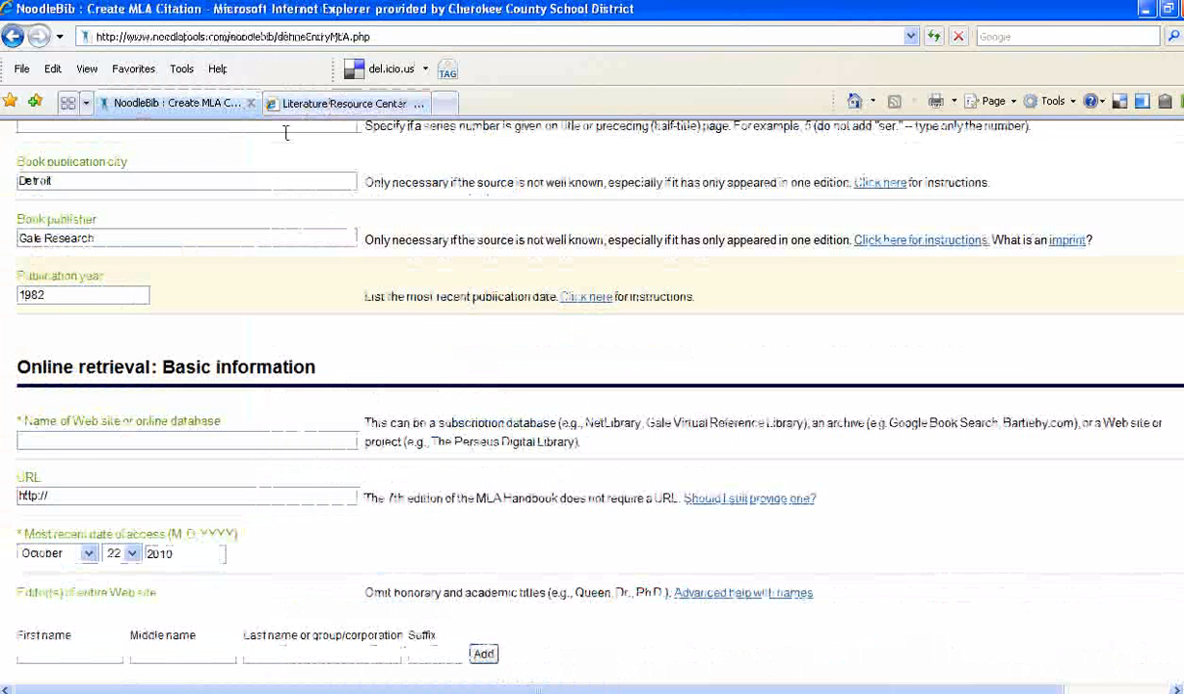
- Find the database name in the article's source line and enter the suggested Literature Resource Center as the online database
click(304, 106)
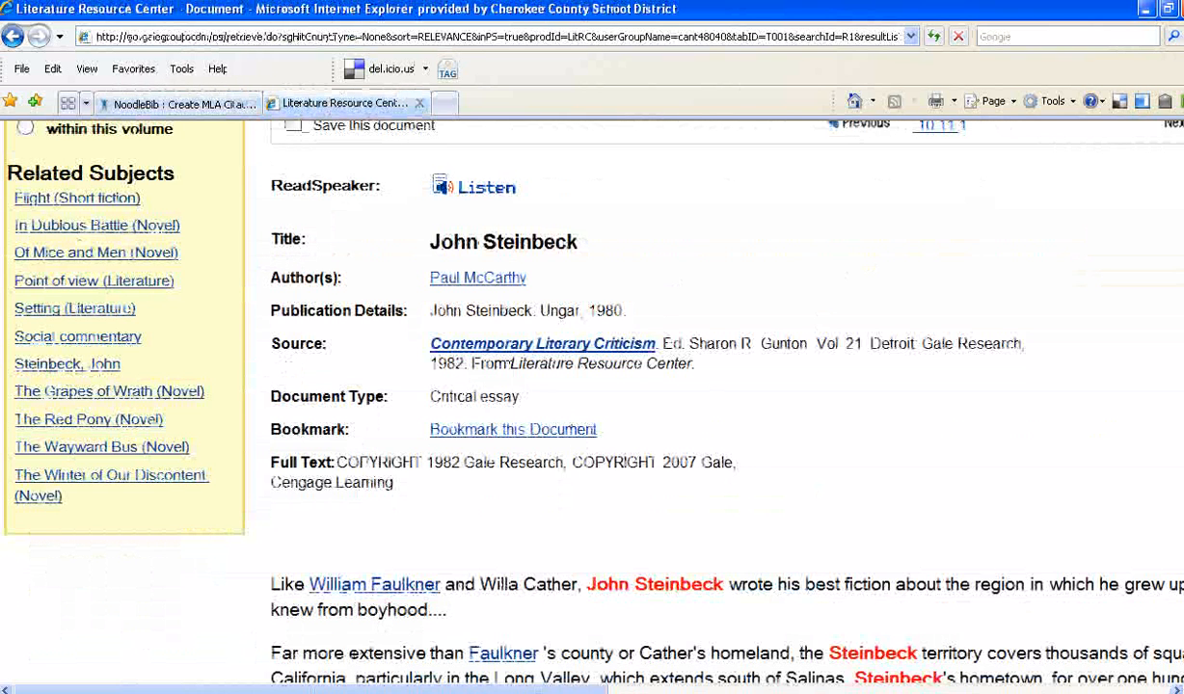
drag(511, 364, 664, 345)
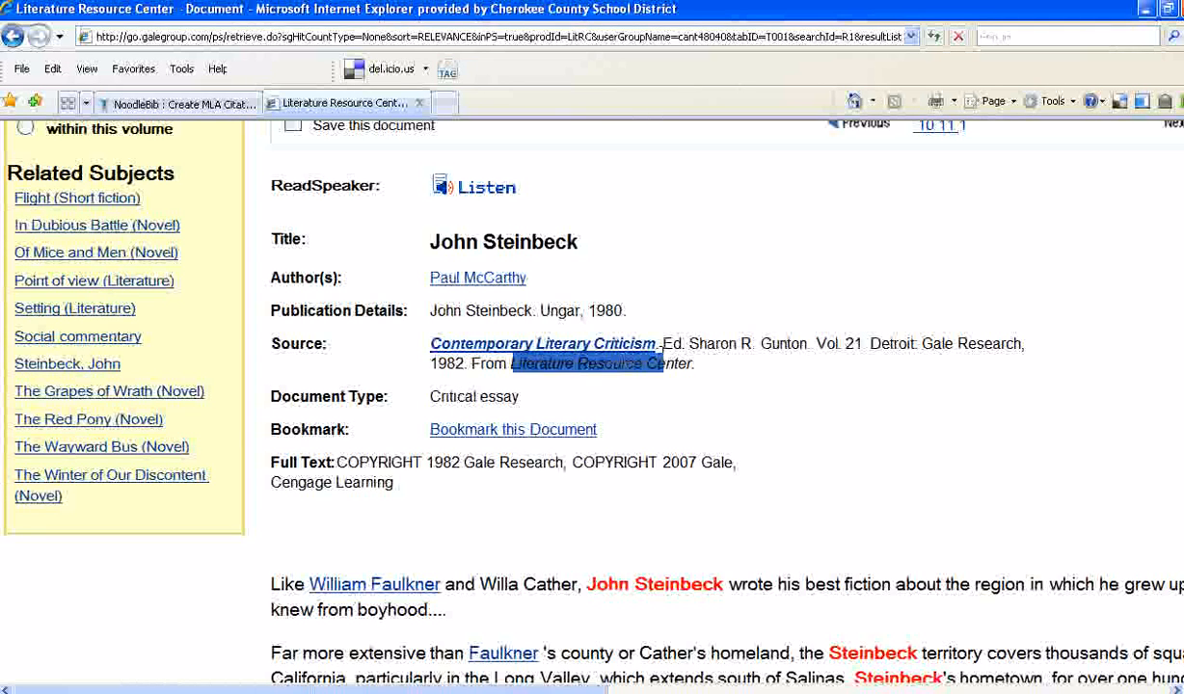
click(183, 103)
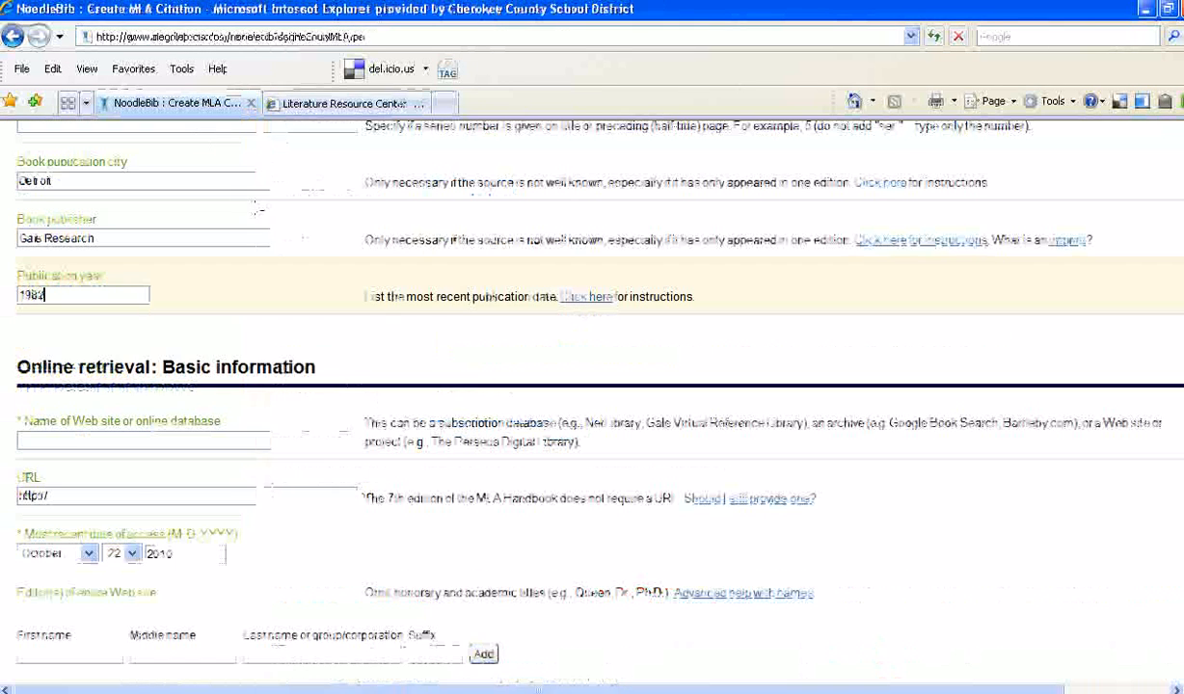
click(69, 439)
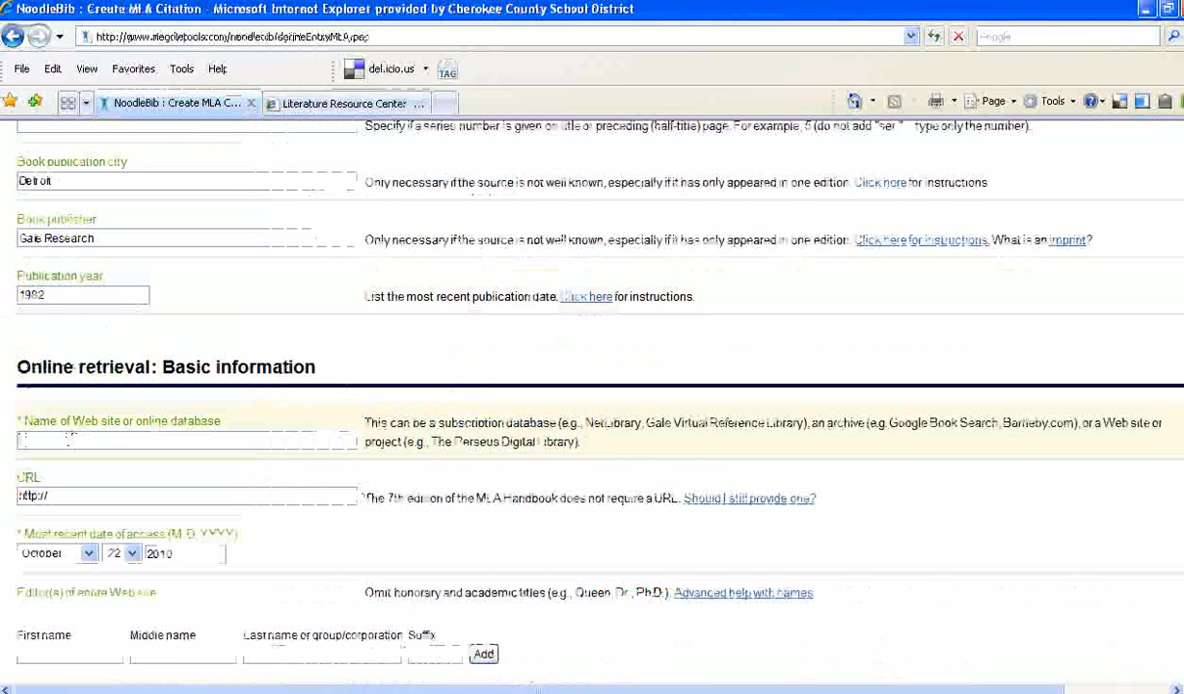
text(Literature R)
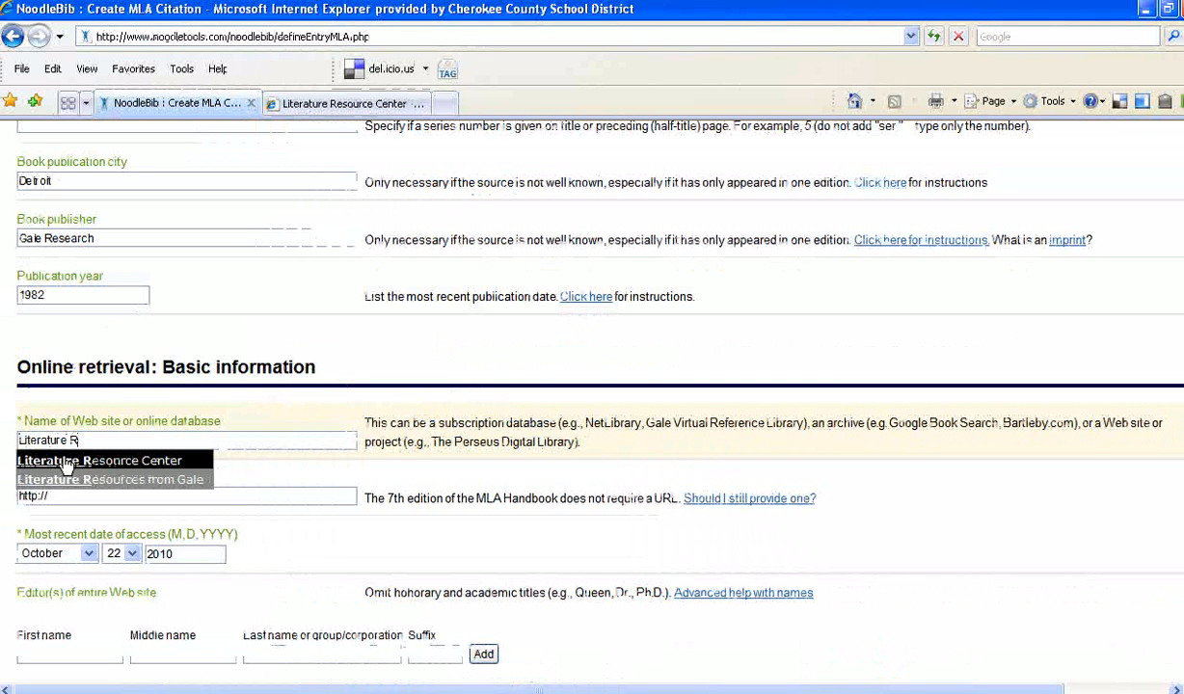
click(65, 462)
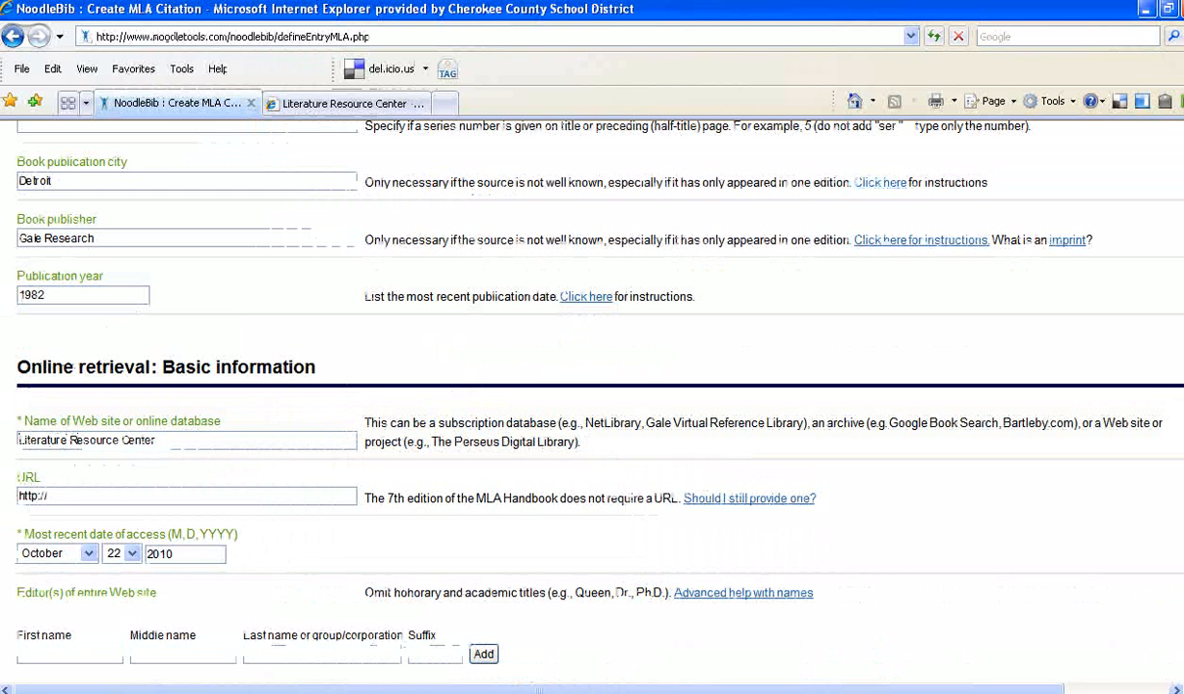
scroll(728, 539, down, 3)
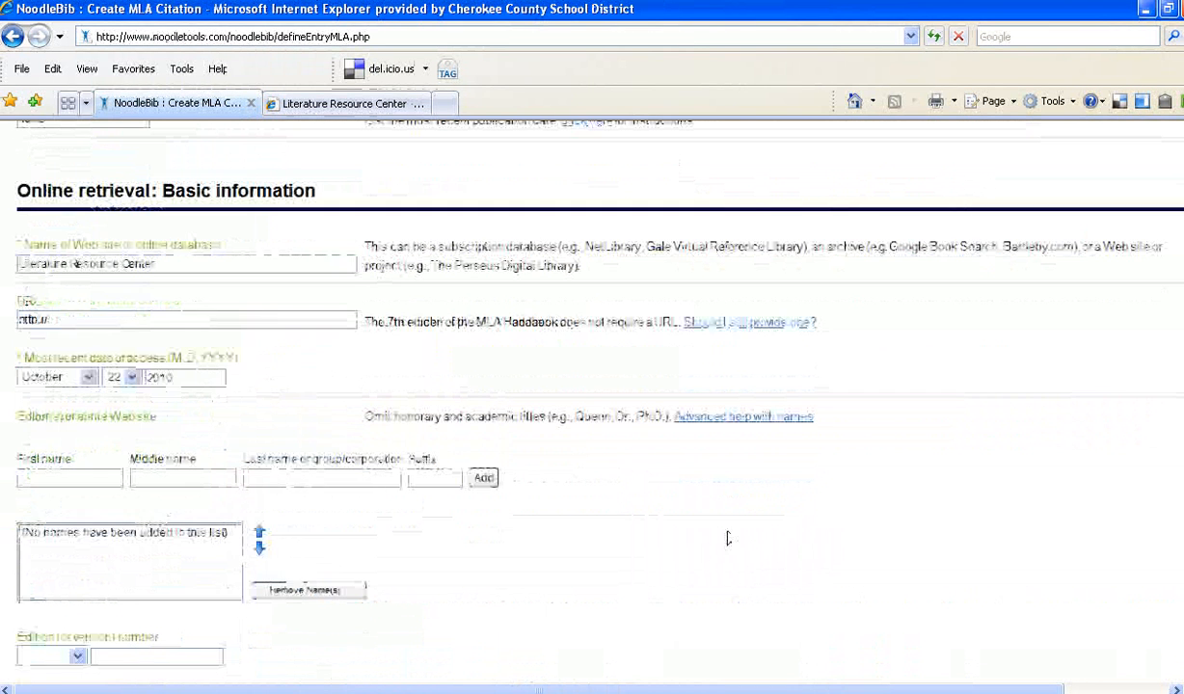
click(60, 320)
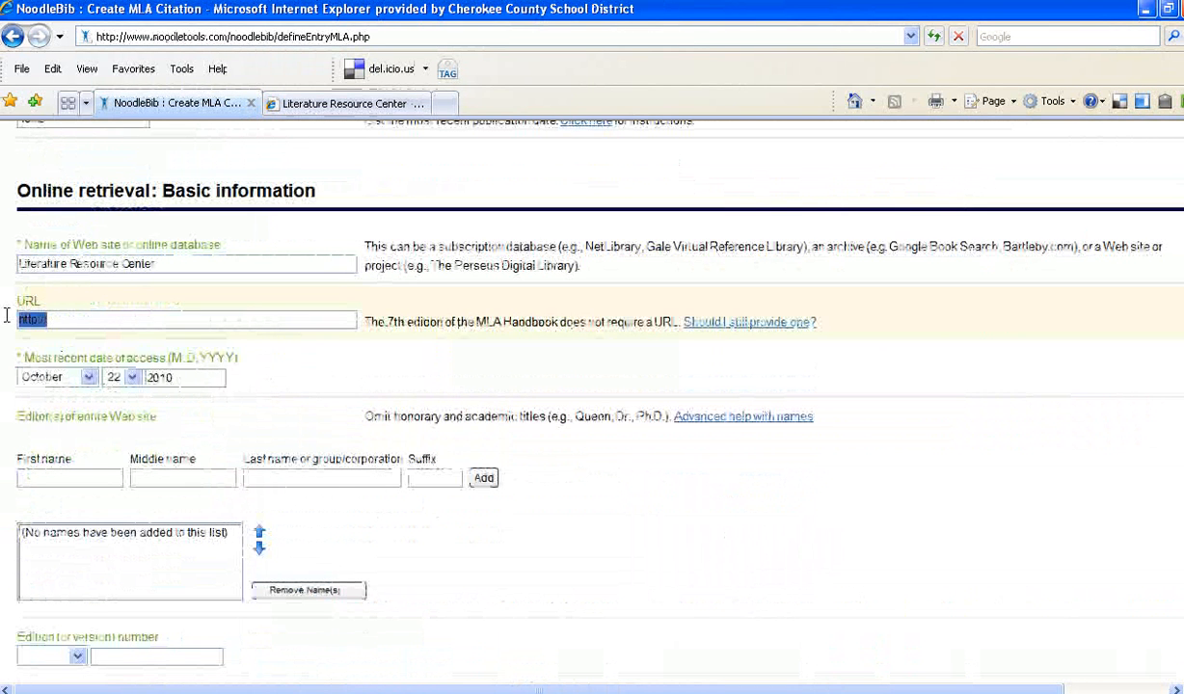
key(BackSpace)
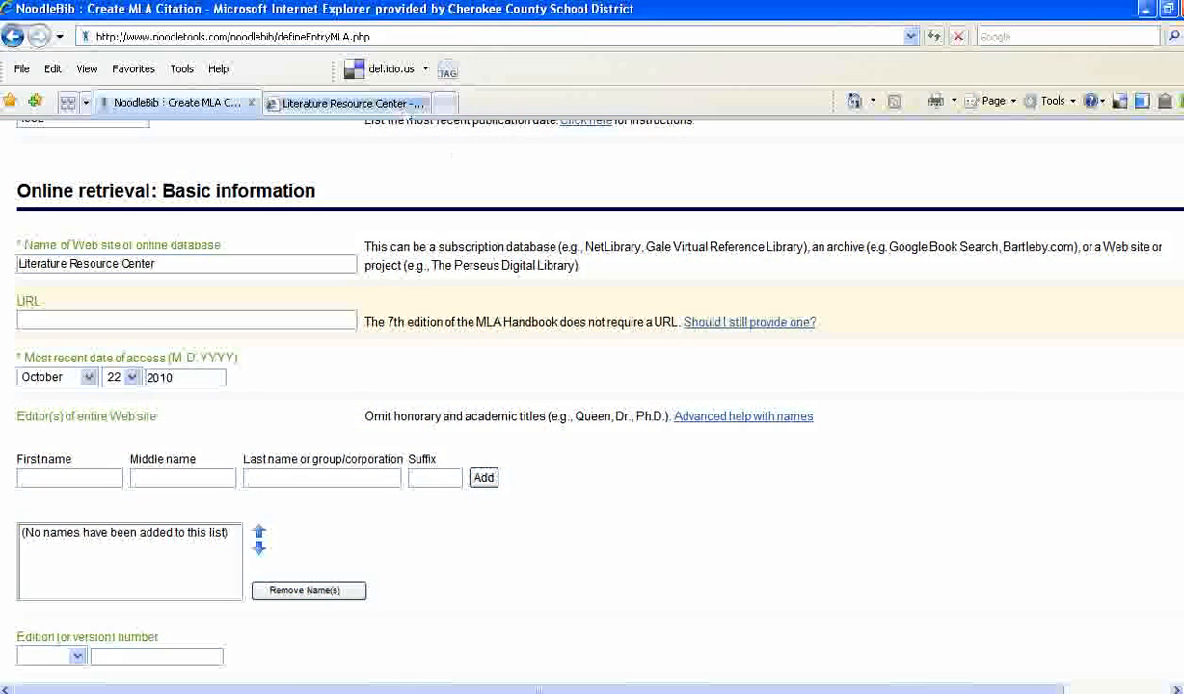
- Copy the document URL's link address from the end of the Literature Resource Center article and paste it into the citation's URL field
click(383, 102)
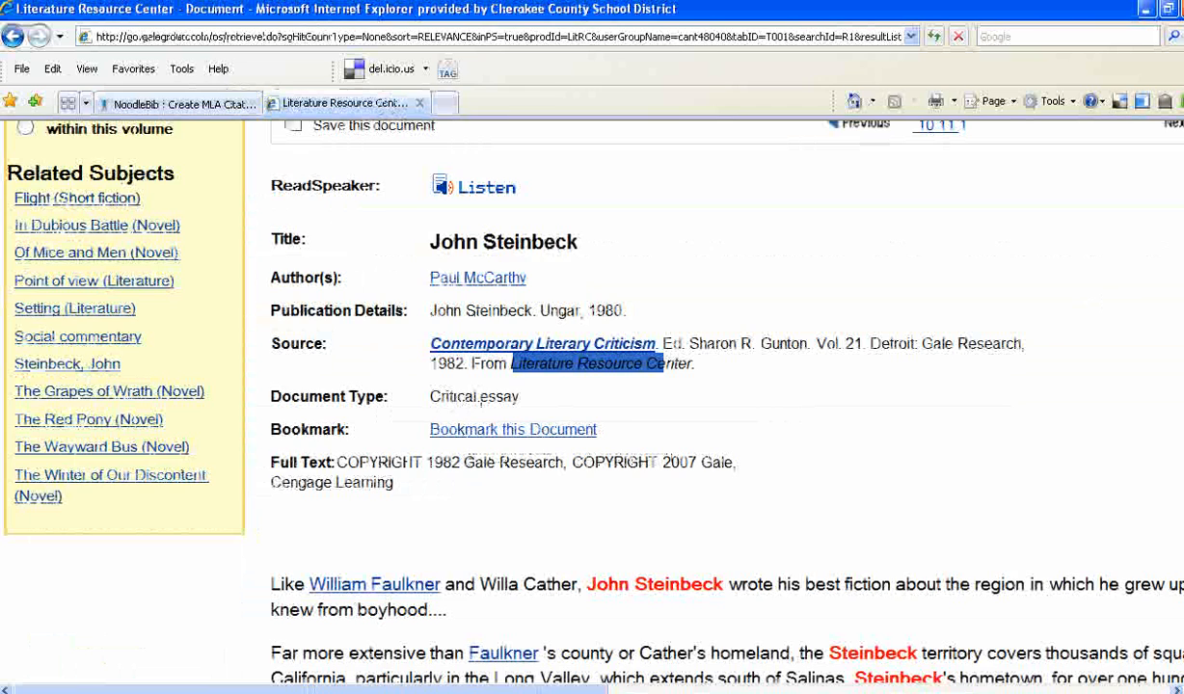
scroll(714, 405, down, 10)
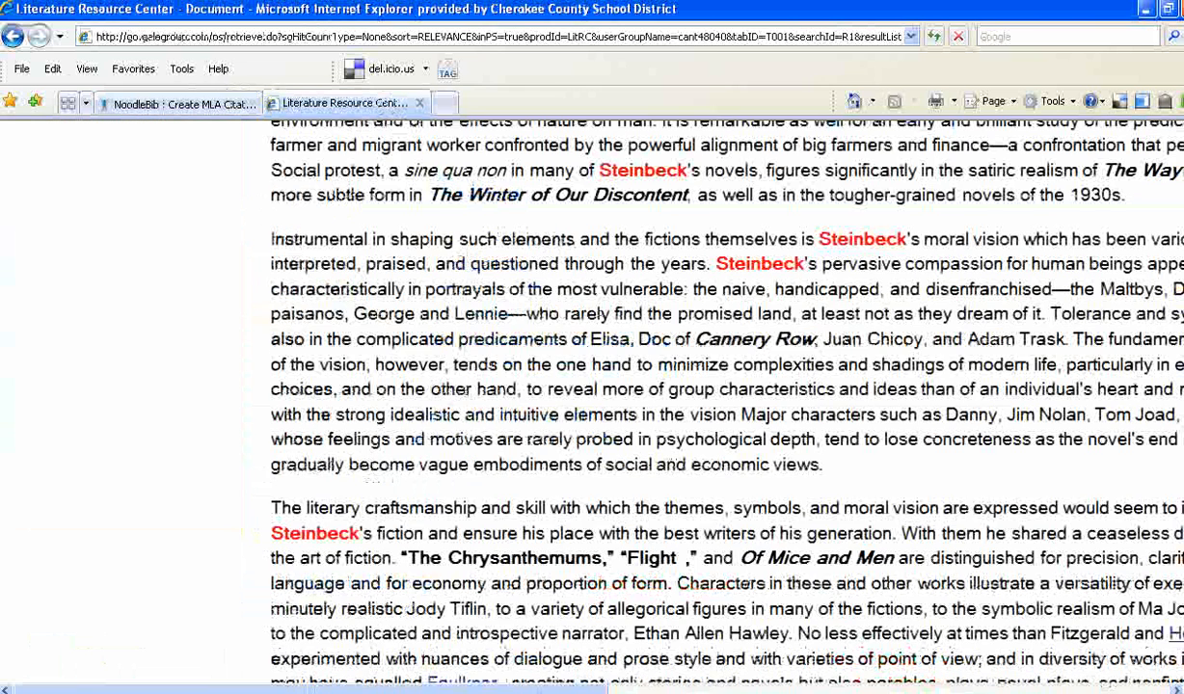
scroll(1041, 554, down, 5)
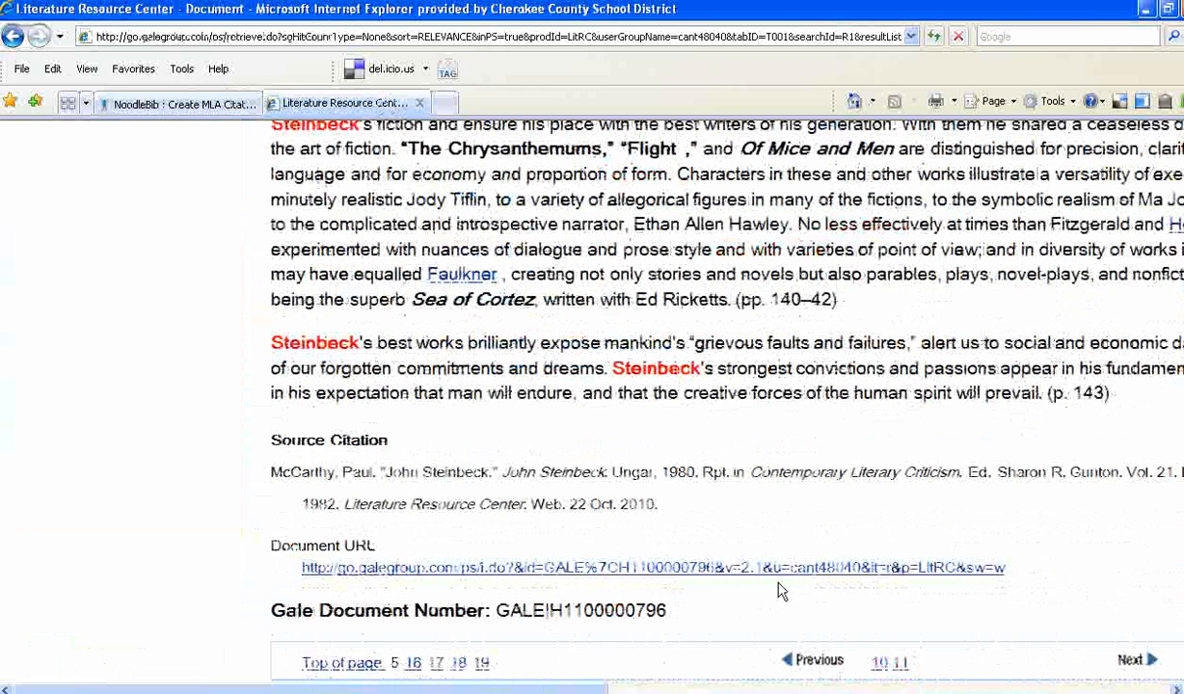
right_click(406, 571)
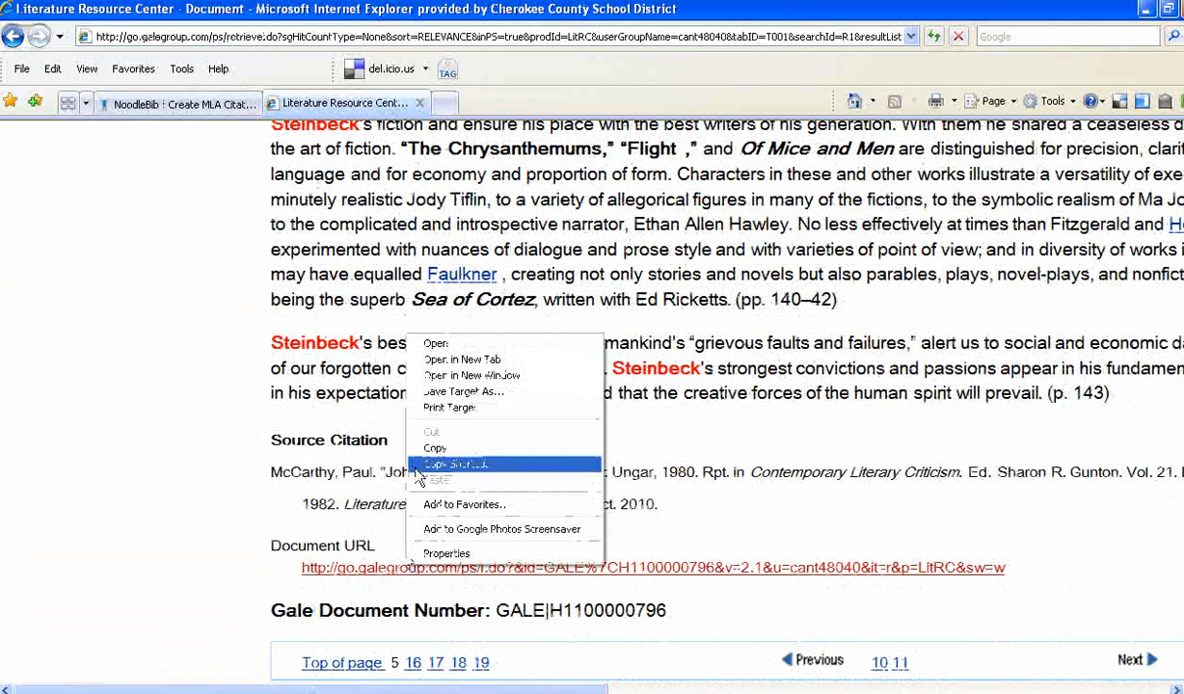
click(453, 464)
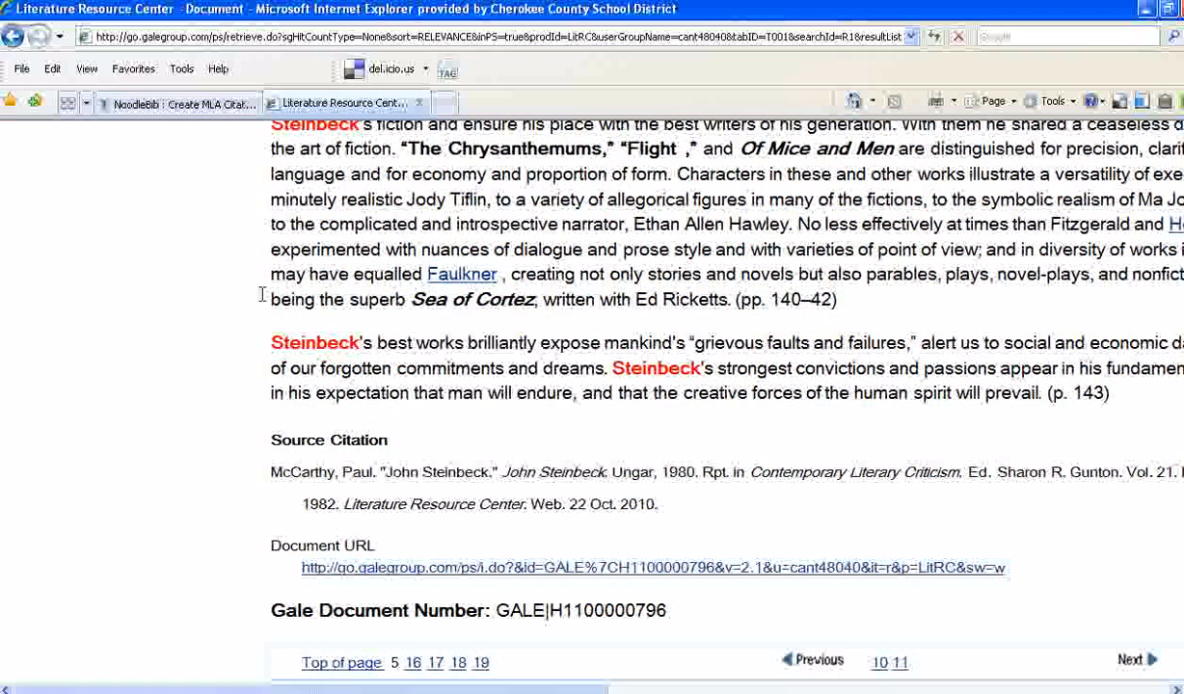
click(140, 104)
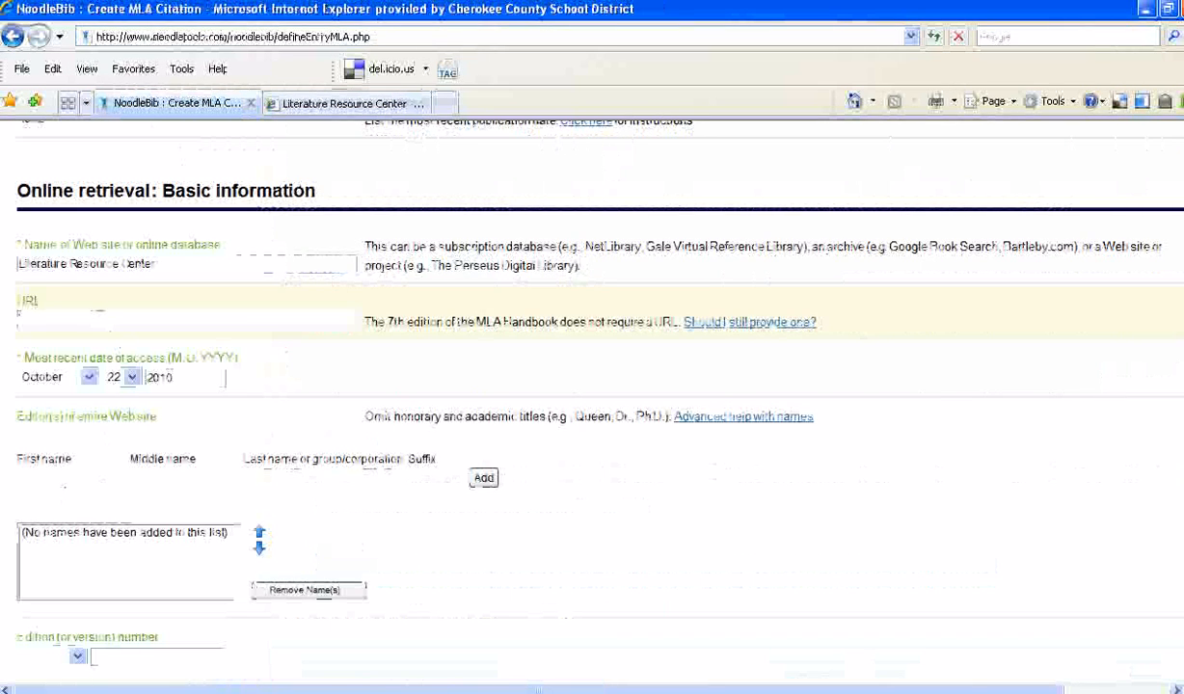
key(ctrl+v)
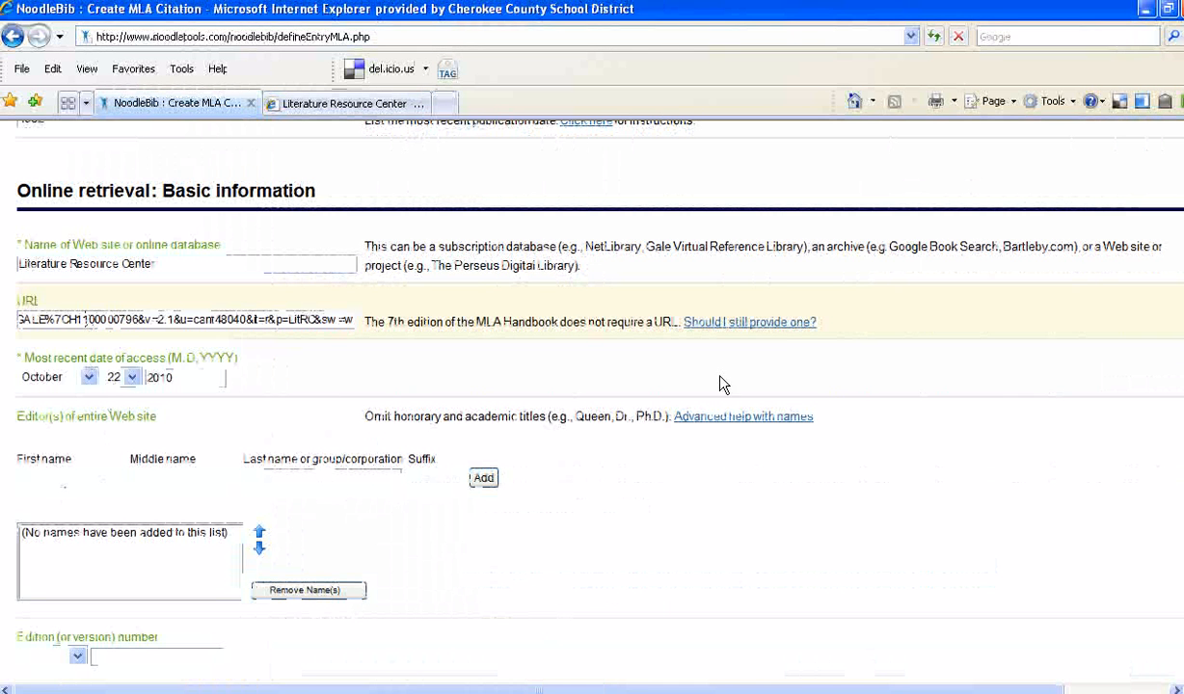
- Generate the citation without an annotation and review the new reference source entry in the Works Cited list
scroll(1163, 384, down, 3)
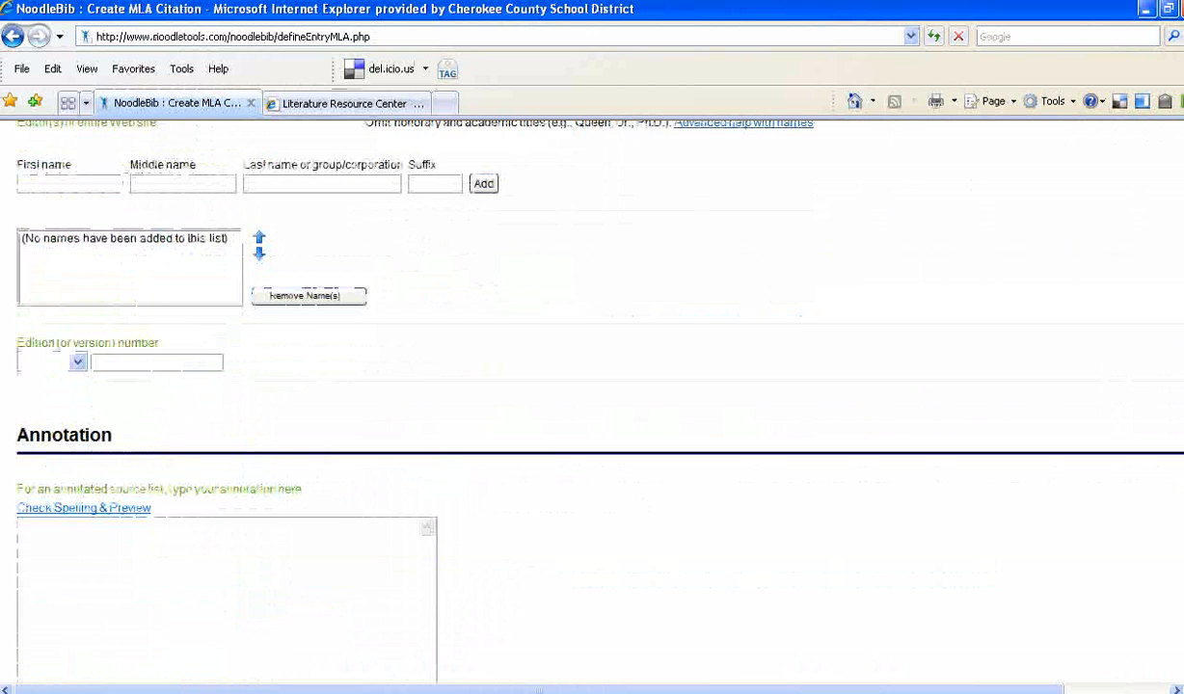
scroll(592, 405, down, 2)
scroll(592, 405, down, 1)
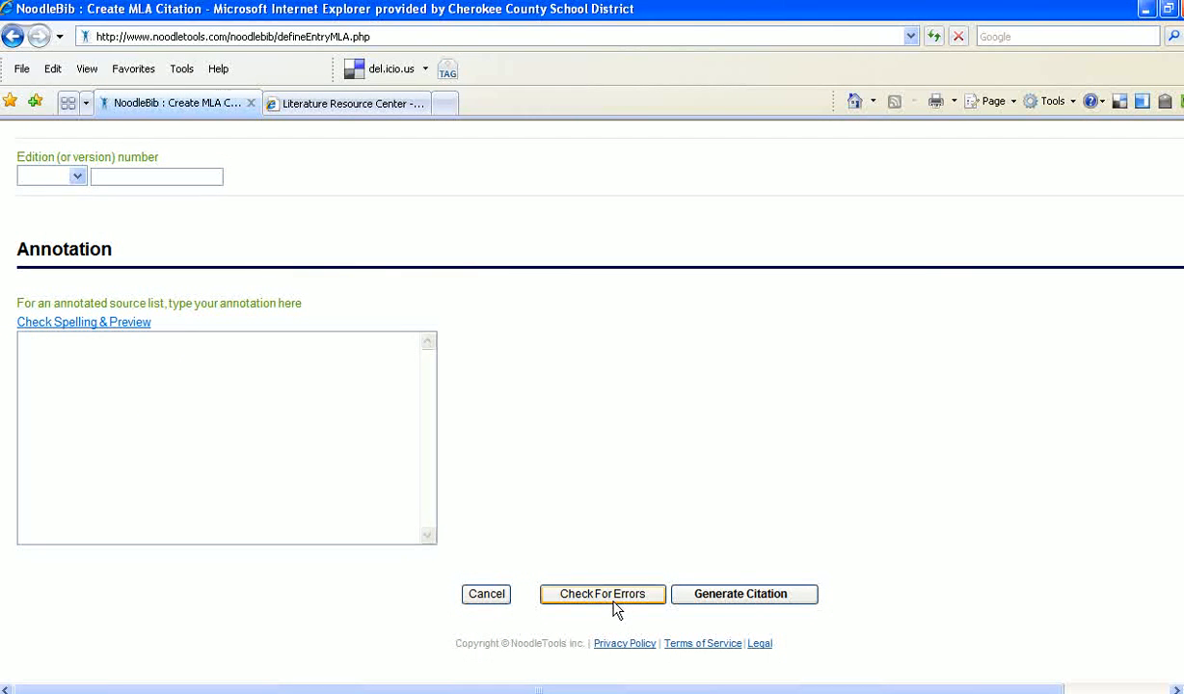
click(700, 599)
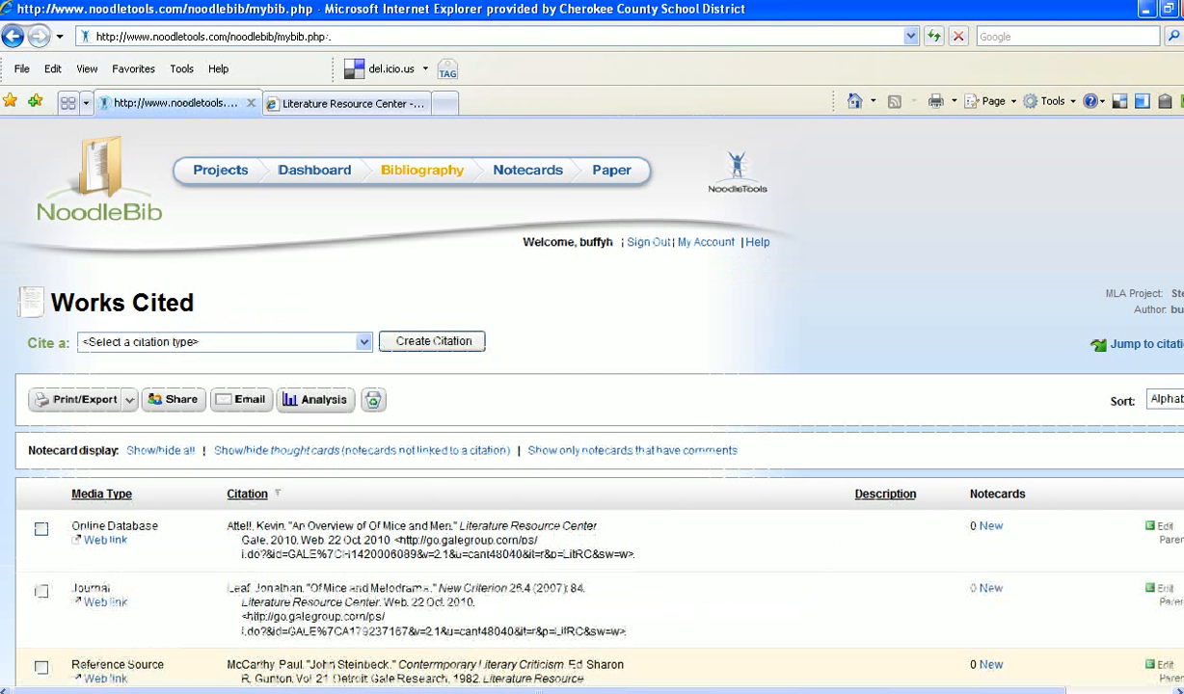
scroll(592, 405, down, 3)
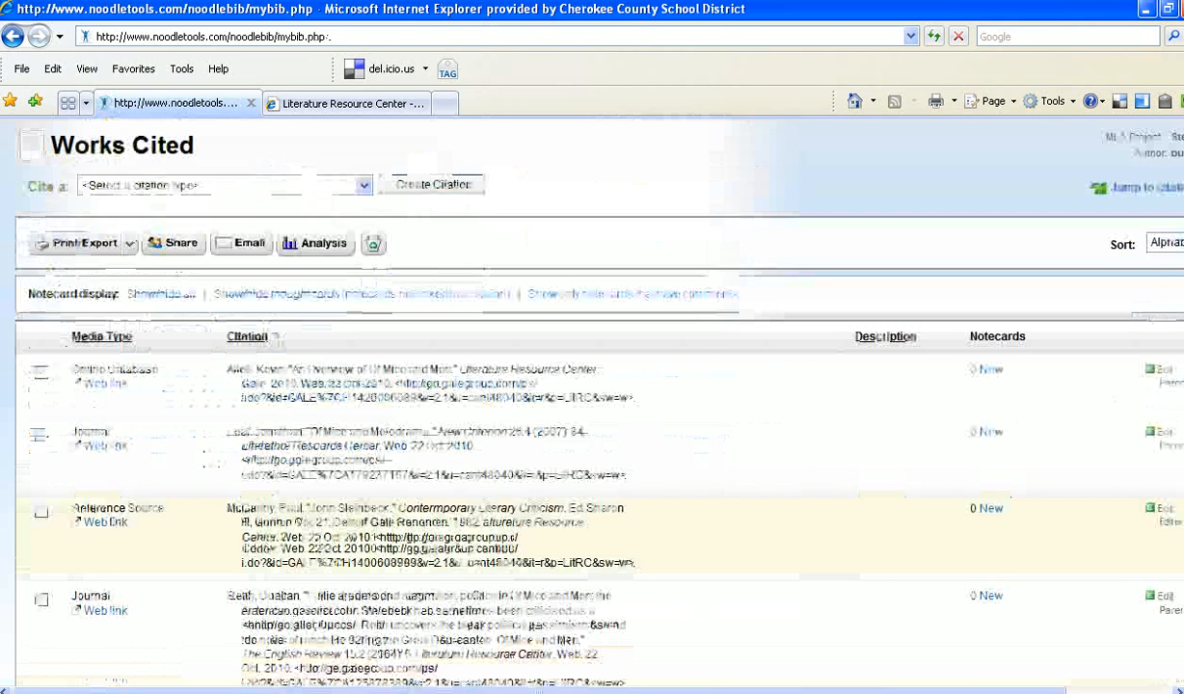
scroll(592, 405, down, 2)
scroll(592, 405, down, 1)
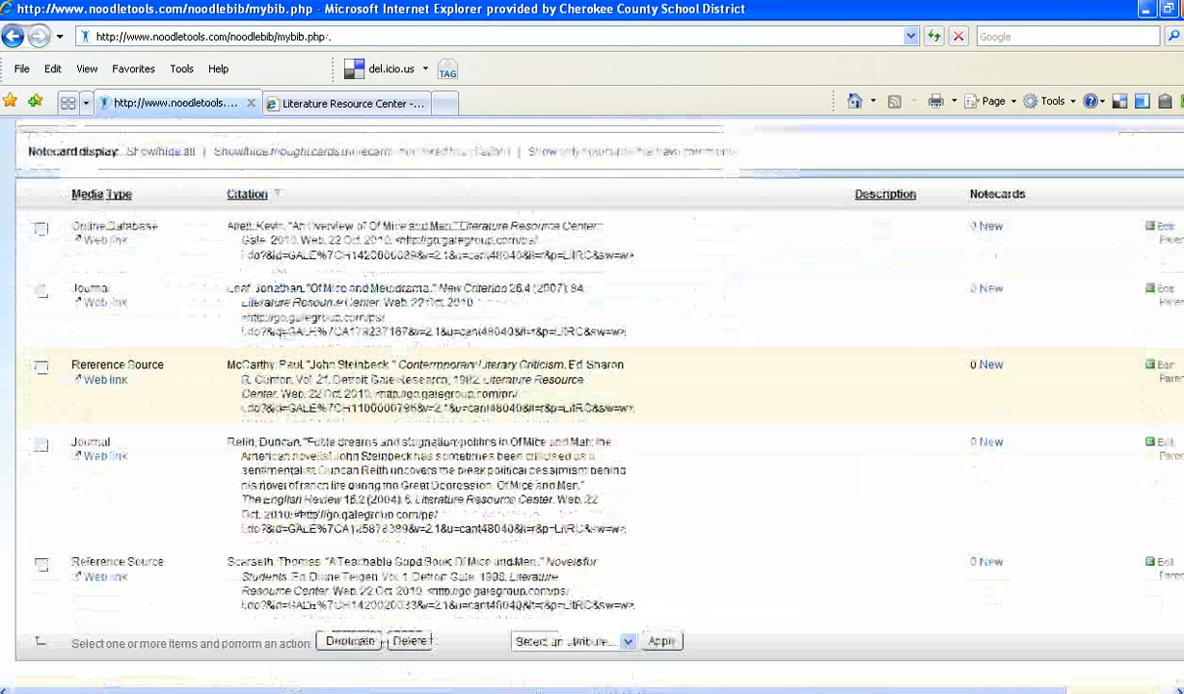